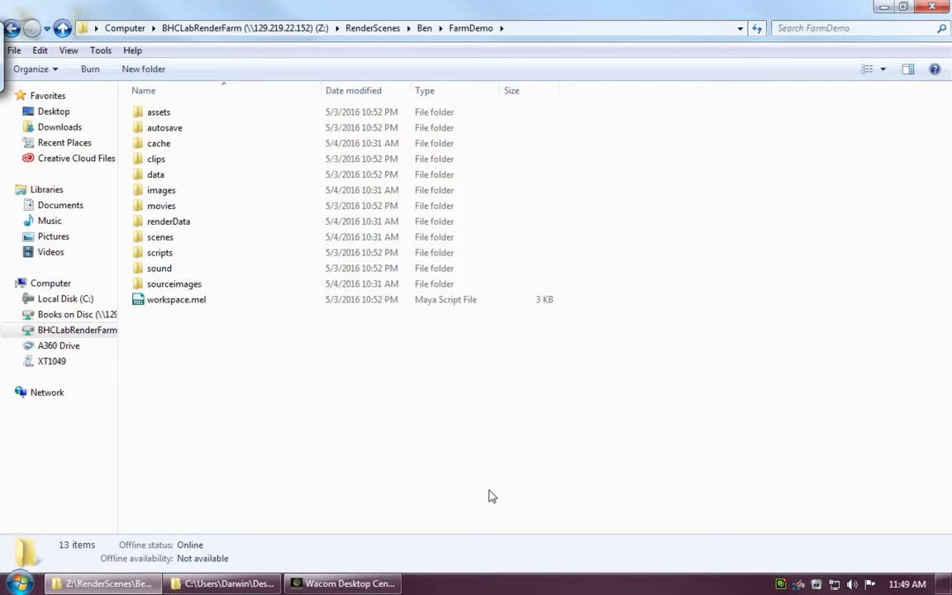
Launch Autodesk Backburner 2015 Monitor from the Start menu's Autodesk Applications programs
key(super)
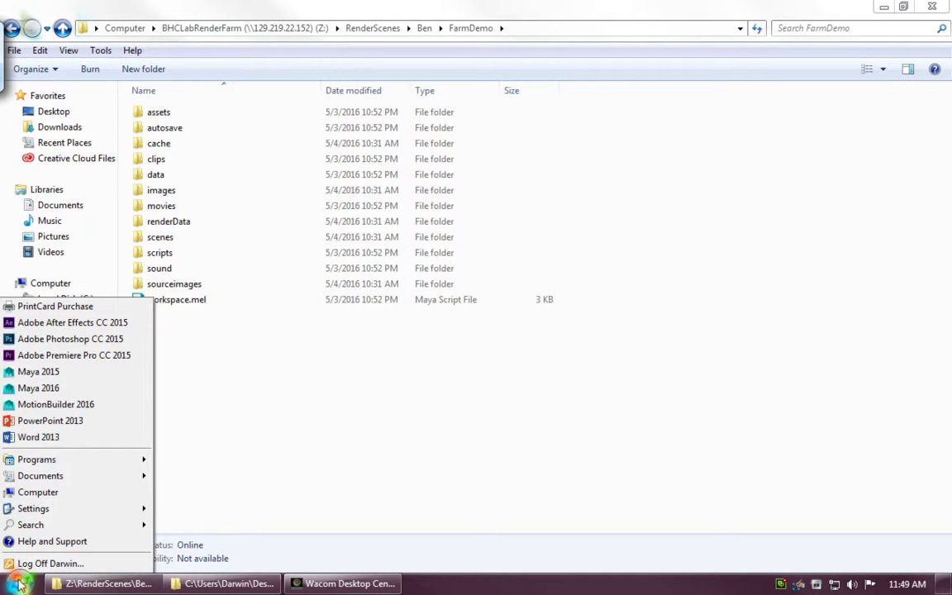
mouse_move(108, 459)
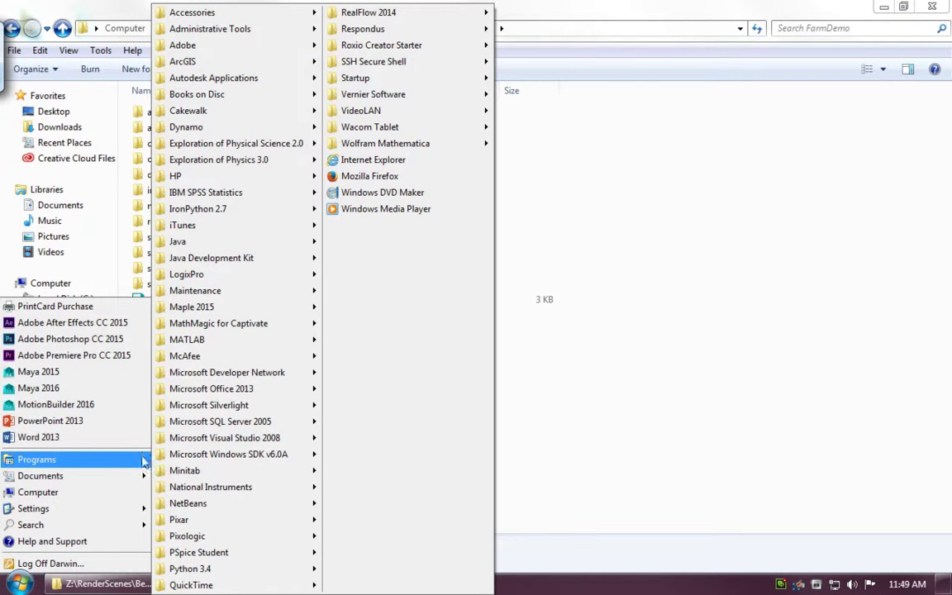
mouse_move(213, 77)
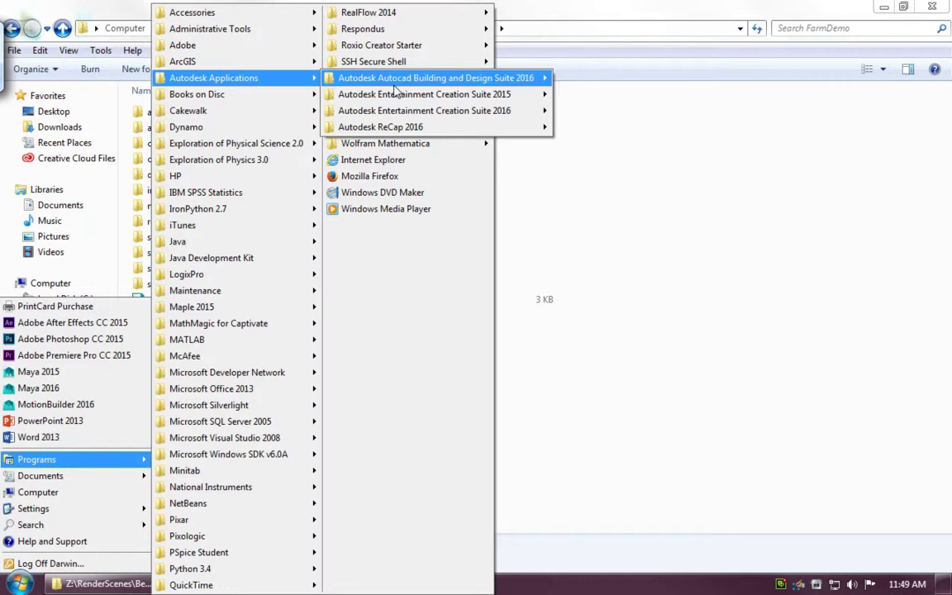
mouse_move(402, 97)
mouse_move(603, 111)
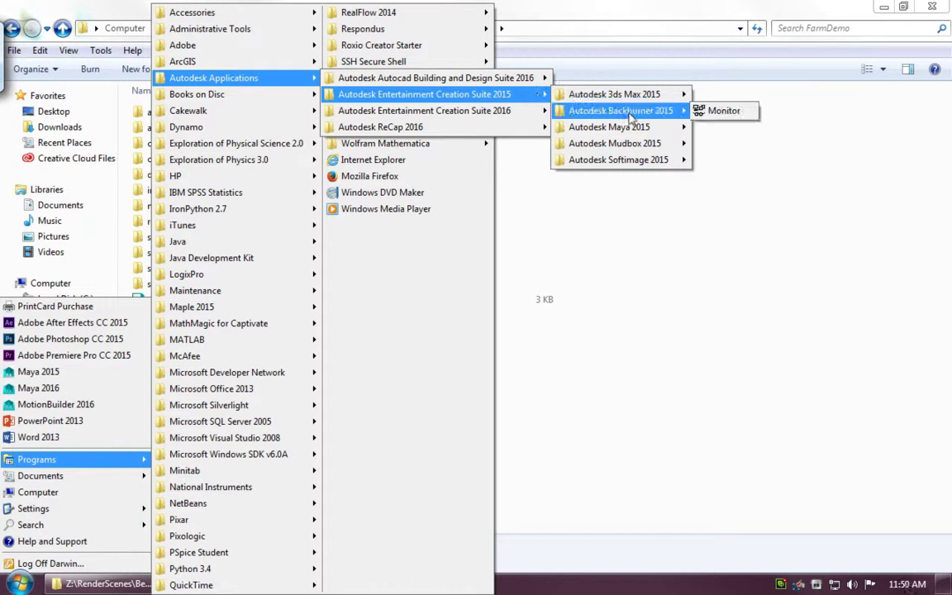
click(740, 115)
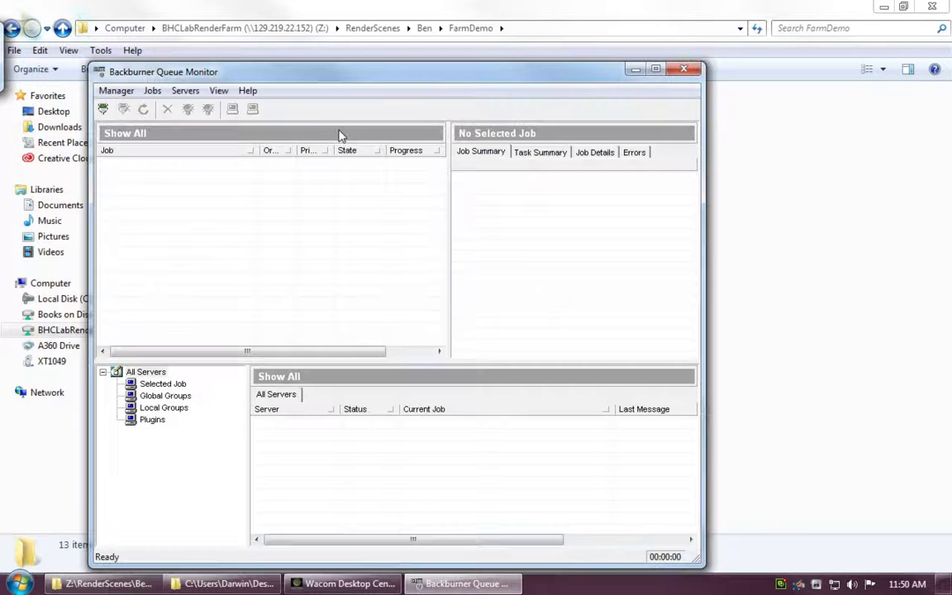
Move the Queue Monitor window up and to the right over the folder list
drag(376, 80, 431, 49)
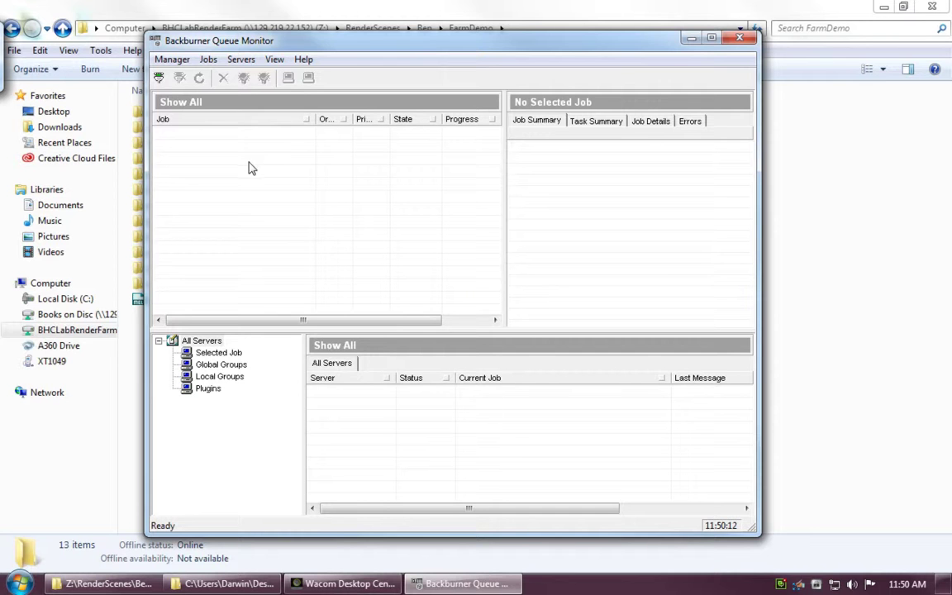
drag(321, 39, 342, 39)
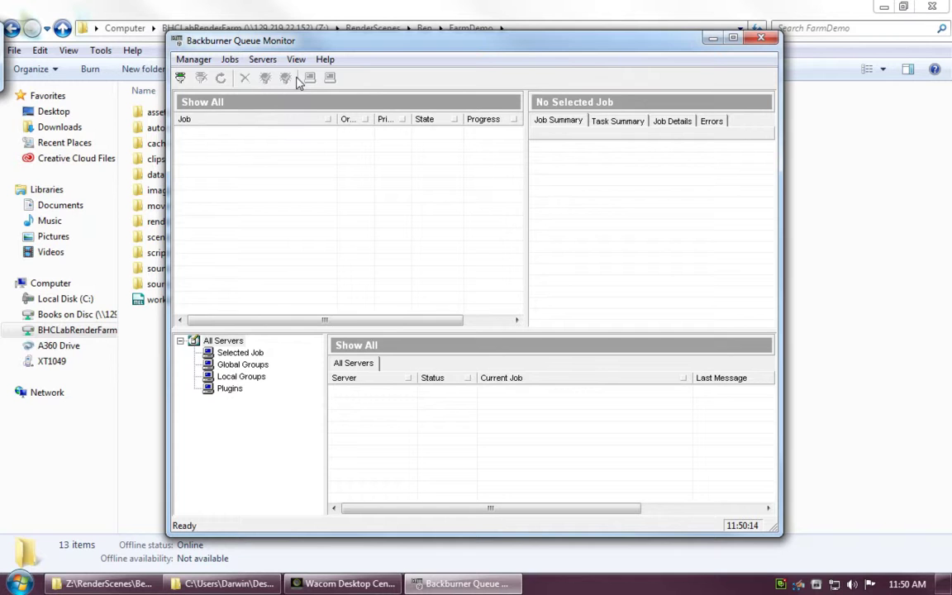
Connect the monitor to manager bhclab_00 and move its window up-left
click(181, 79)
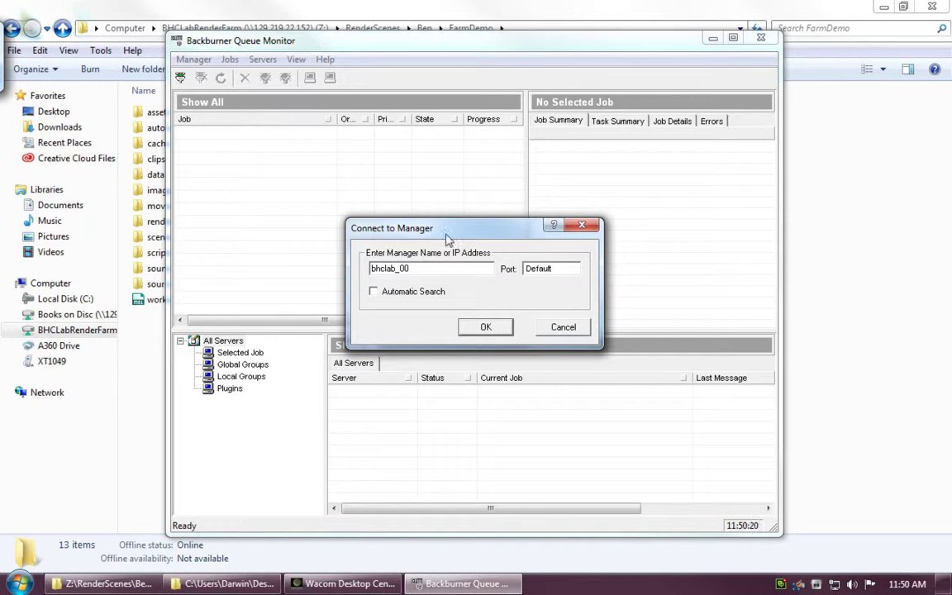
drag(447, 238, 437, 215)
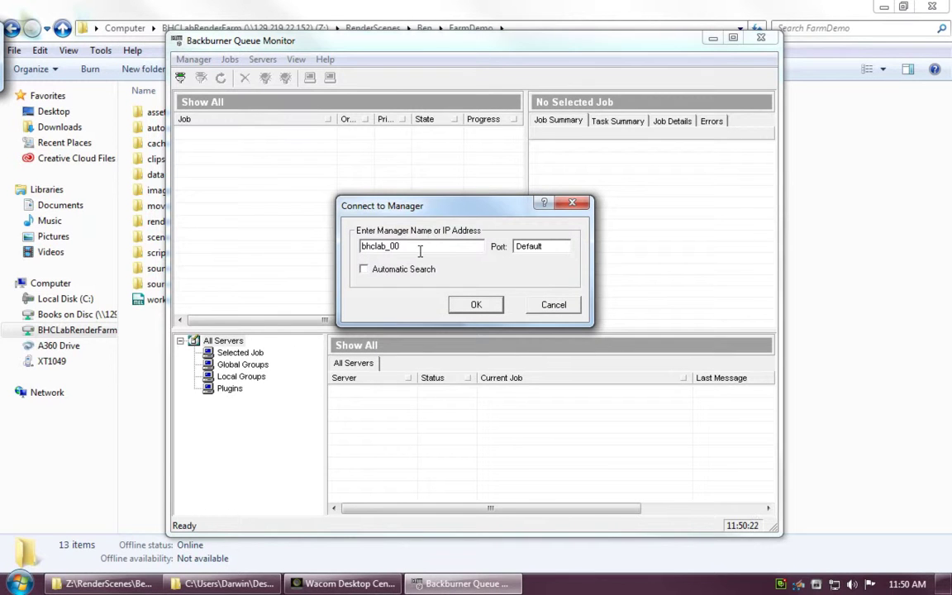
key(ctrl+a)
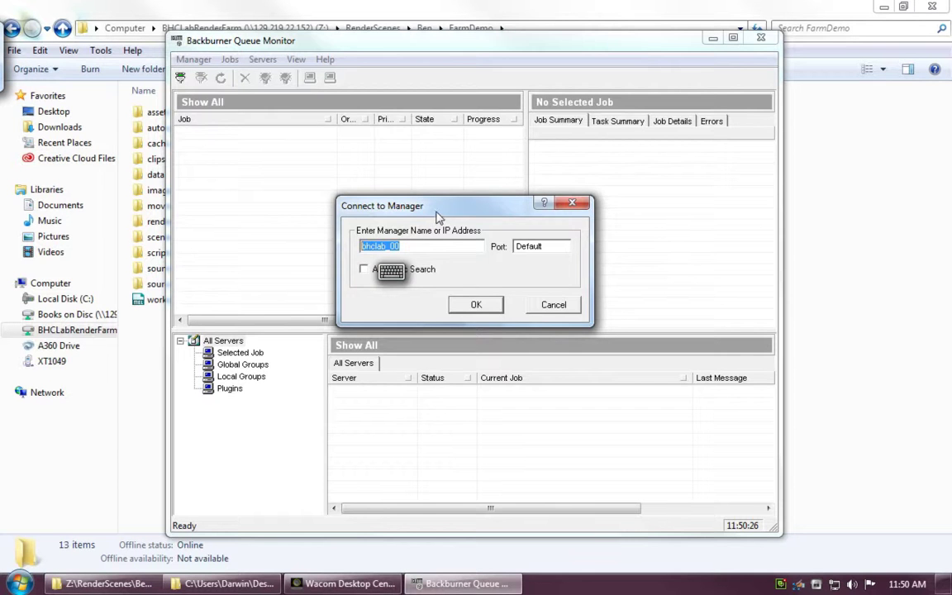
drag(404, 204, 317, 123)
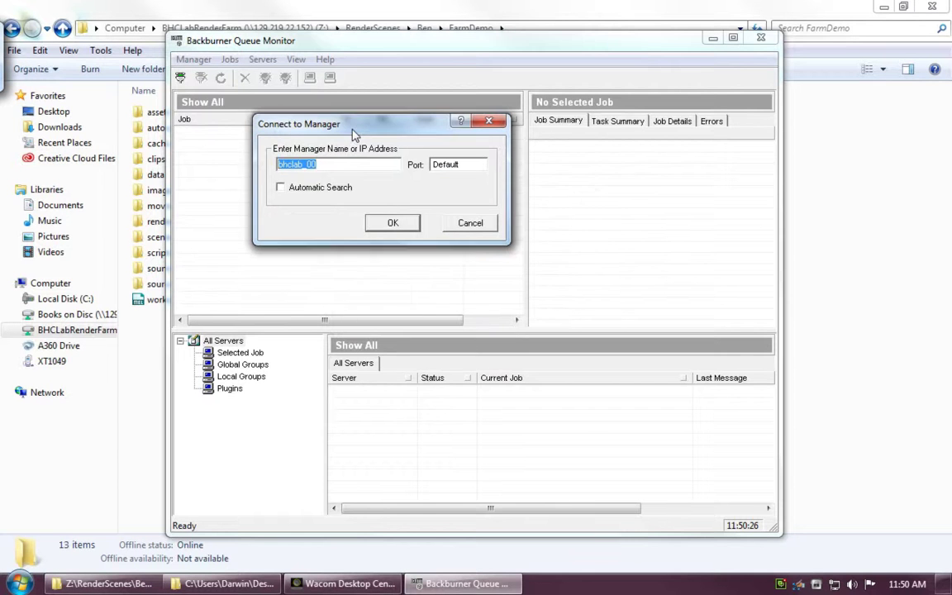
click(382, 223)
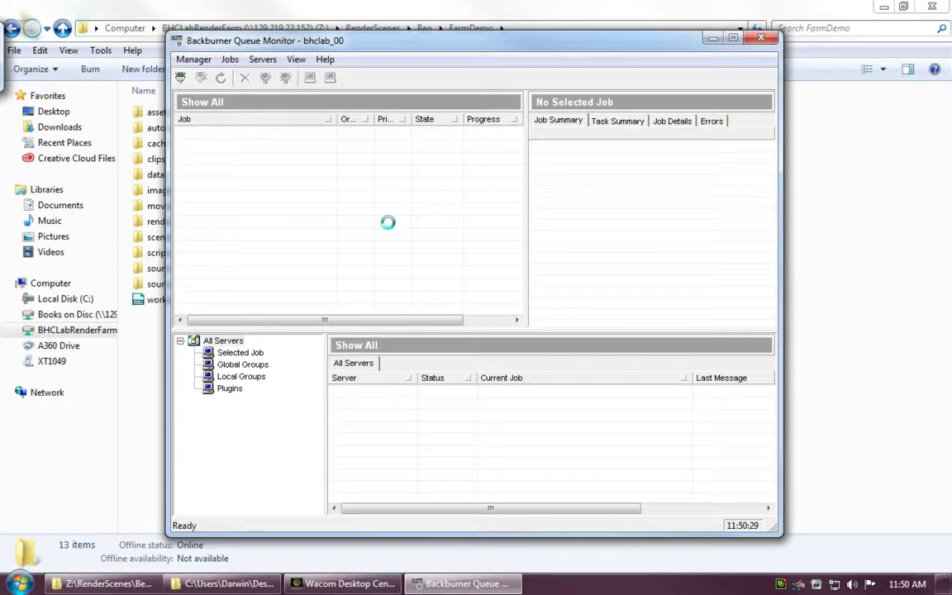
drag(363, 43, 231, 17)
Maximize the monitor, resize the Job column and job list pane, then deselect jobs
double_click(546, 15)
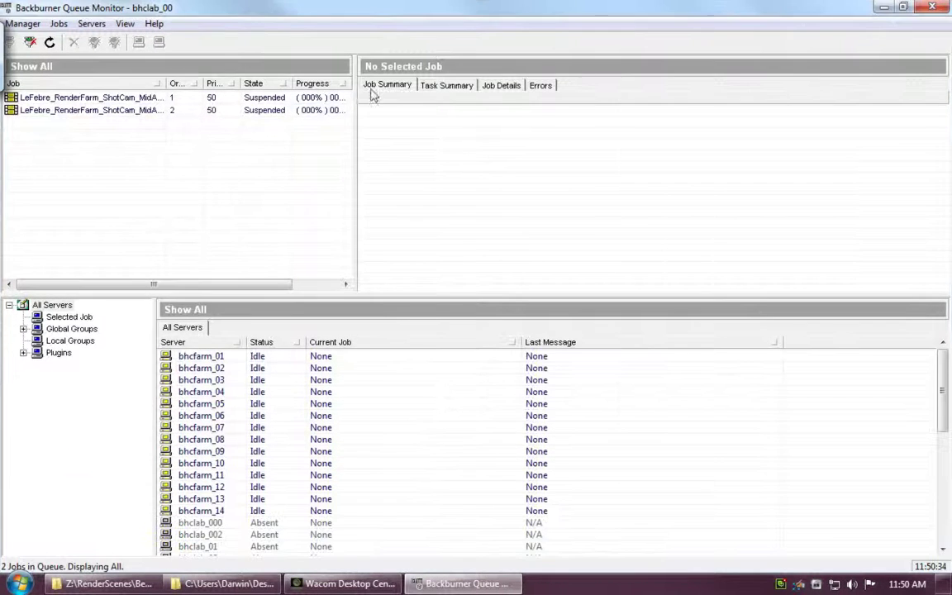
click(108, 111)
drag(169, 85, 275, 86)
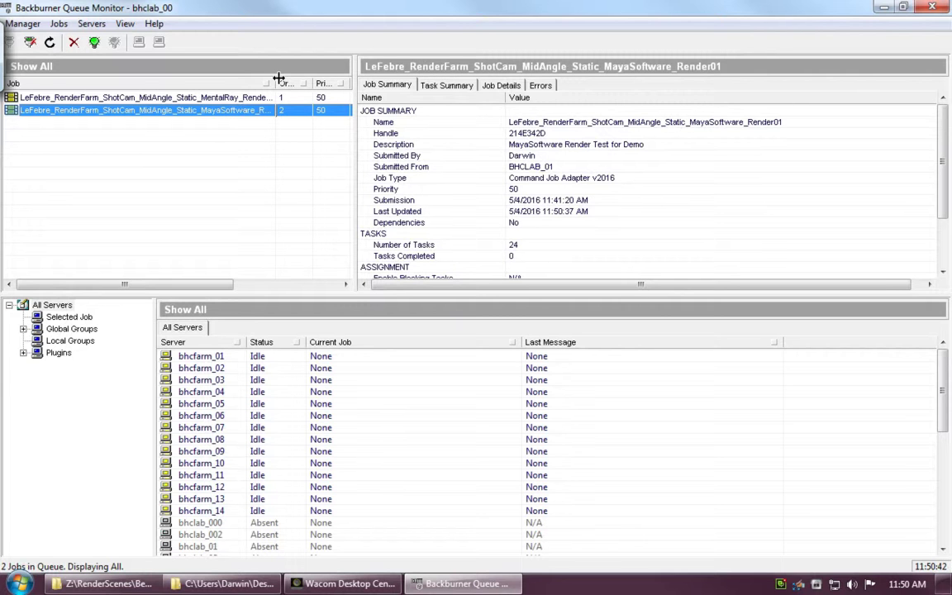
drag(275, 78, 139, 79)
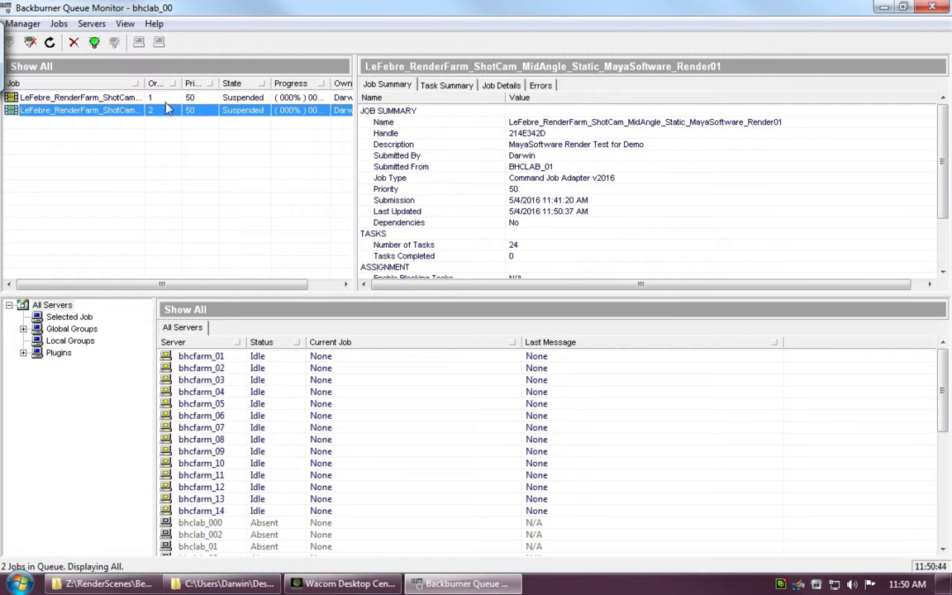
drag(354, 160, 452, 163)
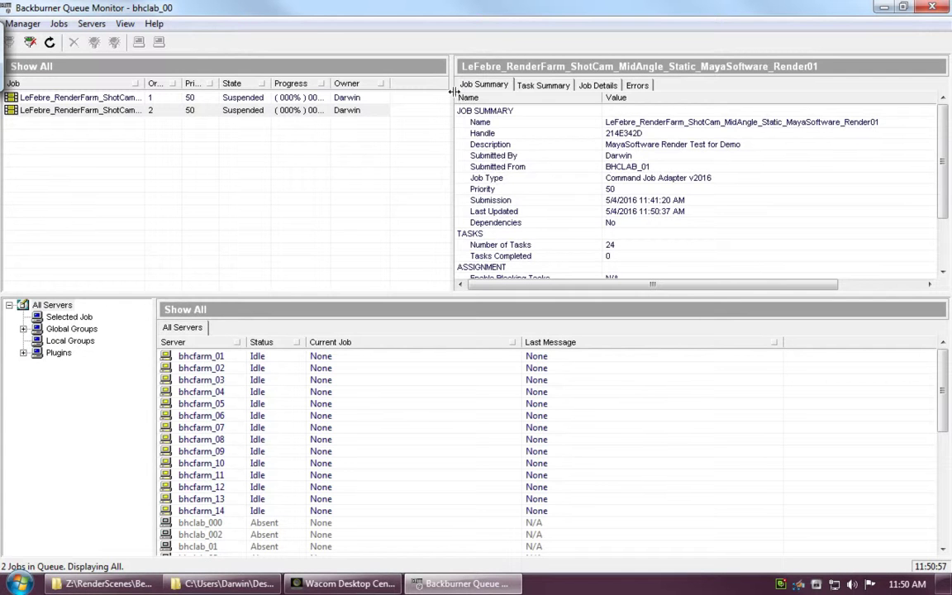
drag(388, 84, 416, 95)
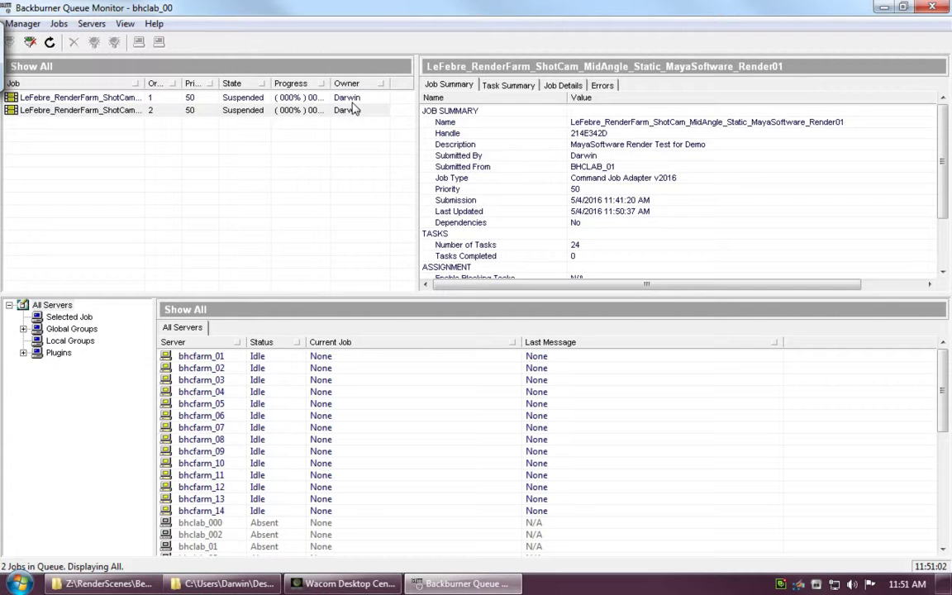
click(176, 146)
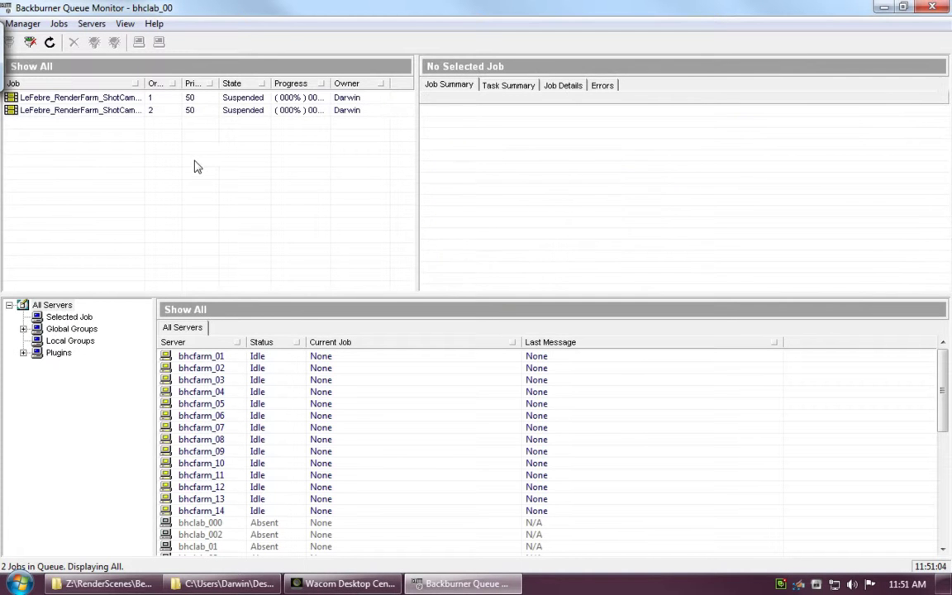
Select the MentalRay job and show its Task Summary of five Waiting frame ranges
click(87, 96)
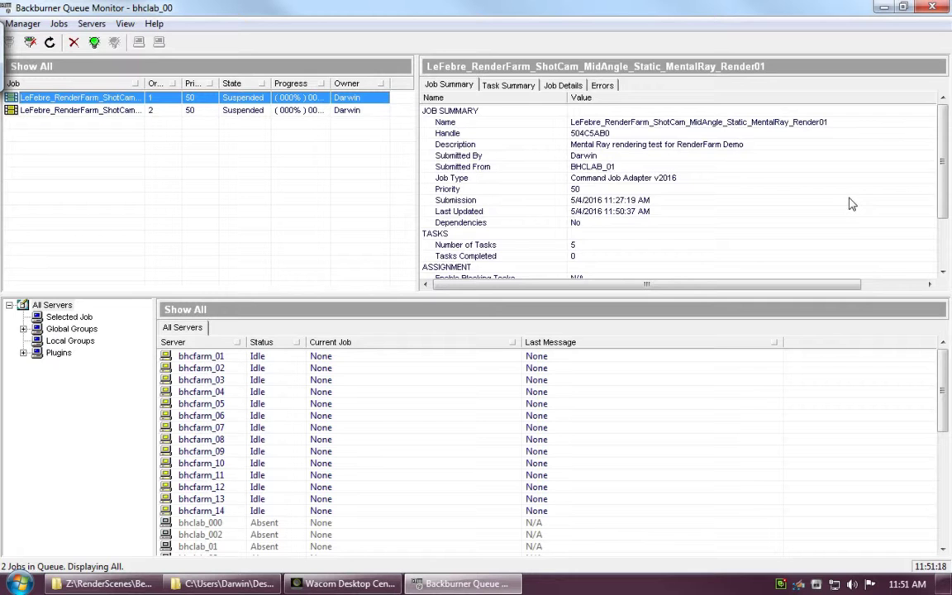
drag(945, 163, 949, 233)
scroll(850, 116, up, 2)
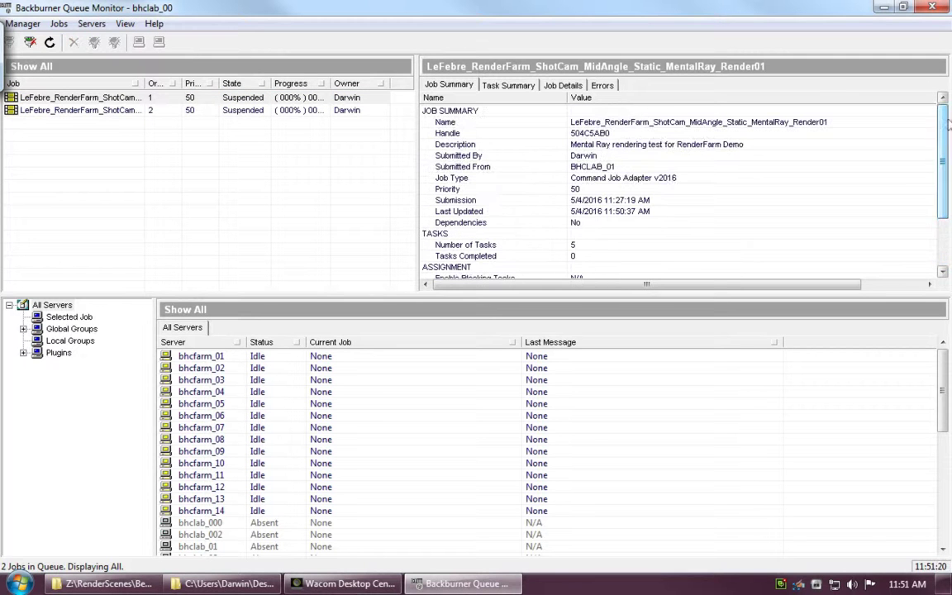
click(500, 87)
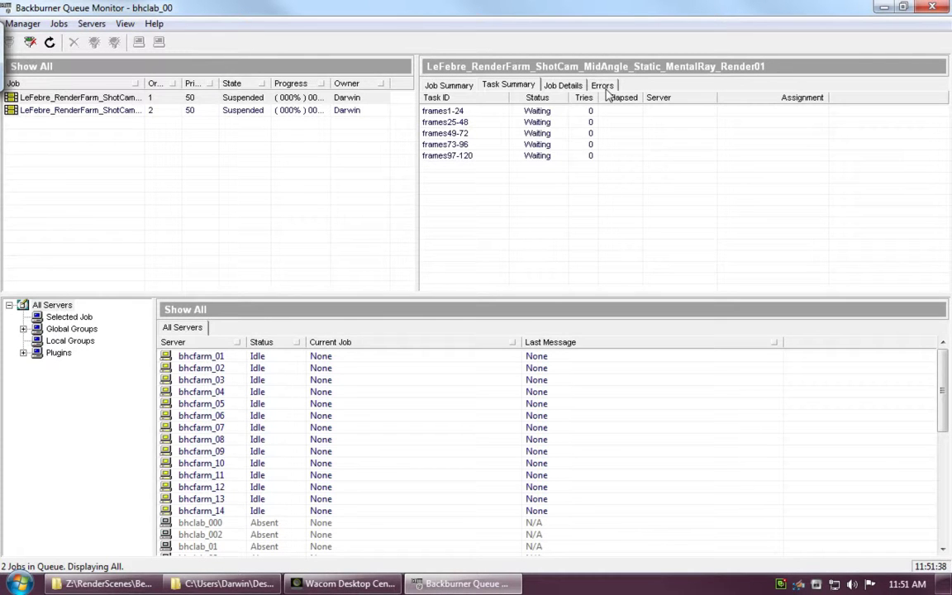
Review the MentalRay job's Job Details and Errors tabs, then return to Job Summary
click(552, 86)
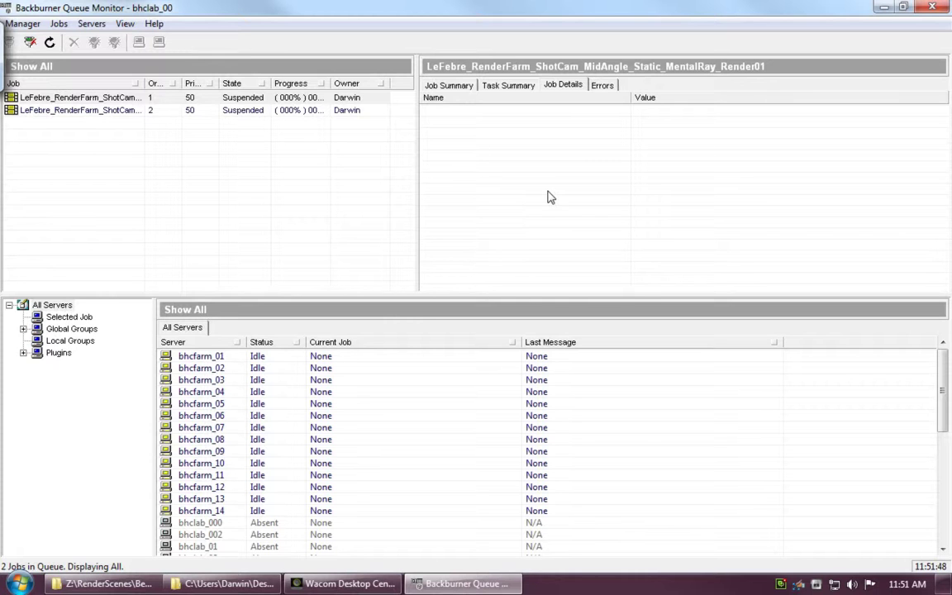
click(609, 89)
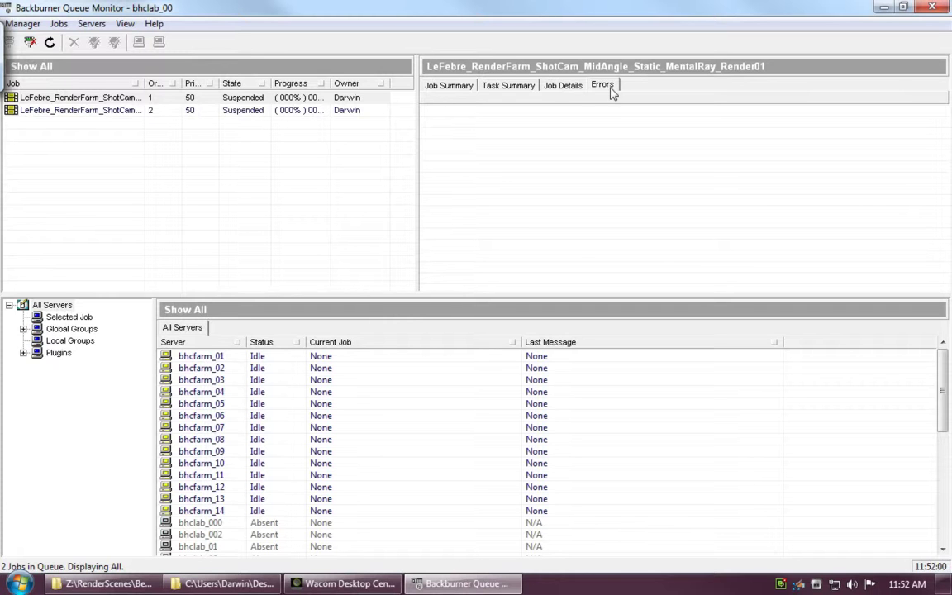
click(446, 85)
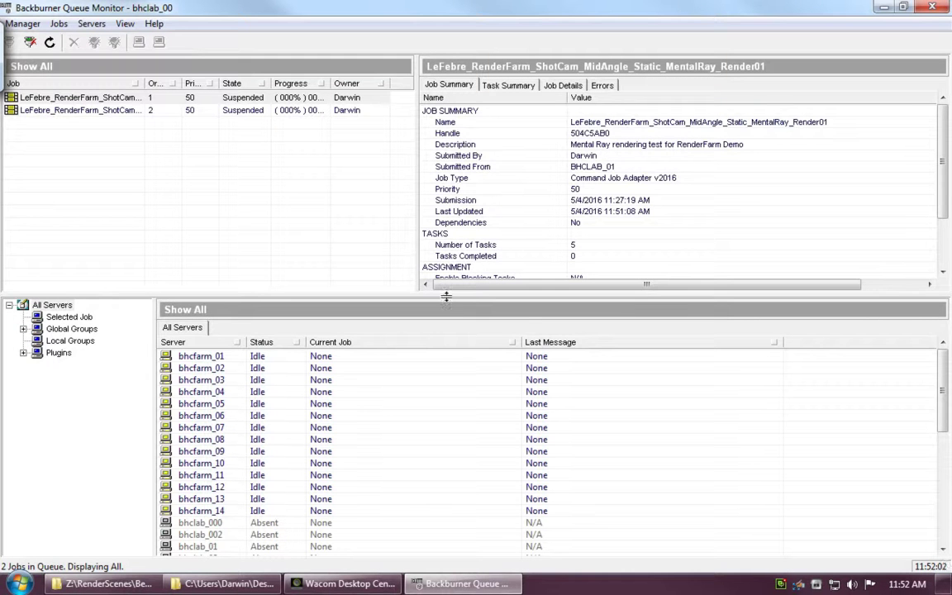
Resize the server list and job details panes to show the full MentalRay summary
drag(446, 295, 419, 136)
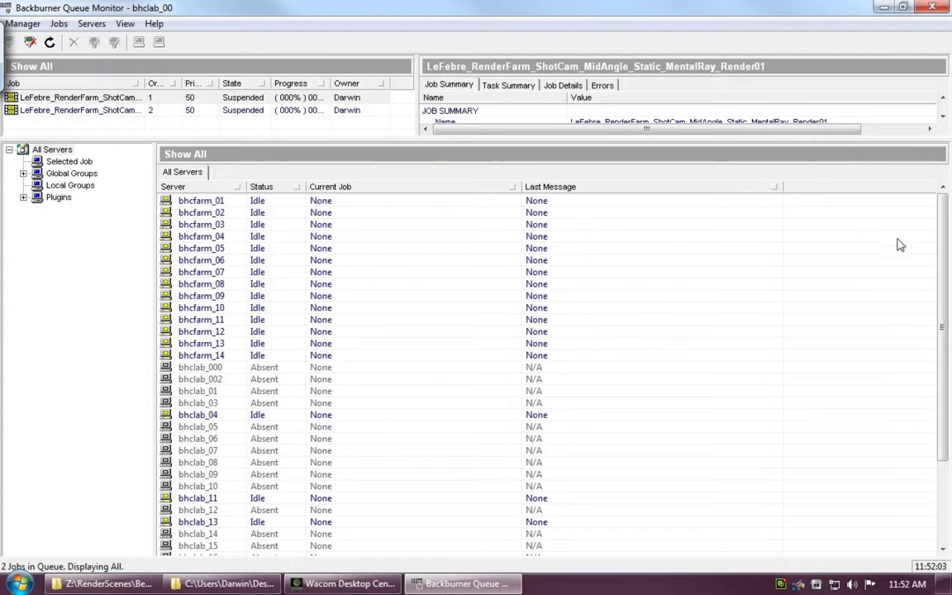
drag(939, 246, 931, 438)
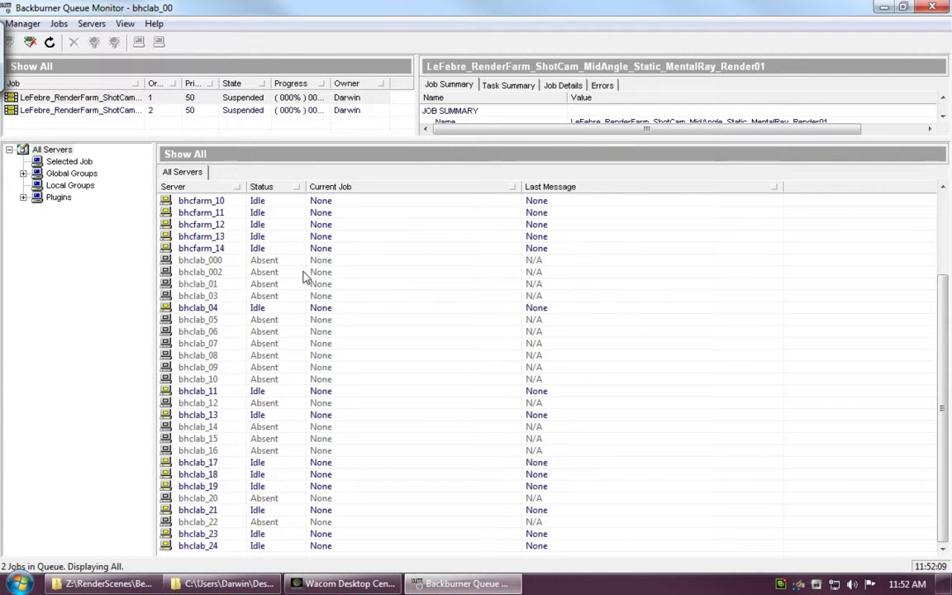
mouse_move(941, 285)
mouse_down()
mouse_move(948, 211)
mouse_move(943, 283)
mouse_up()
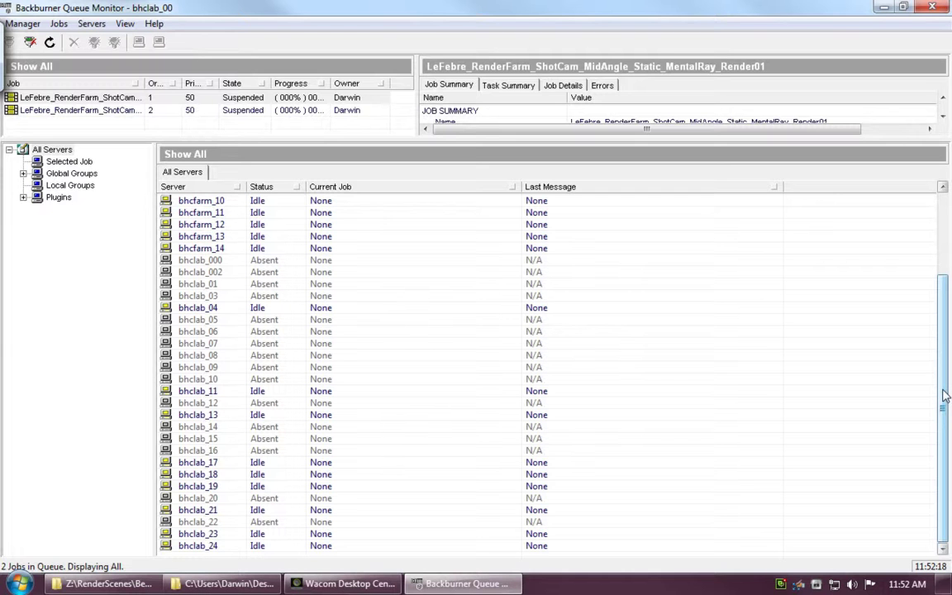
drag(944, 395, 942, 330)
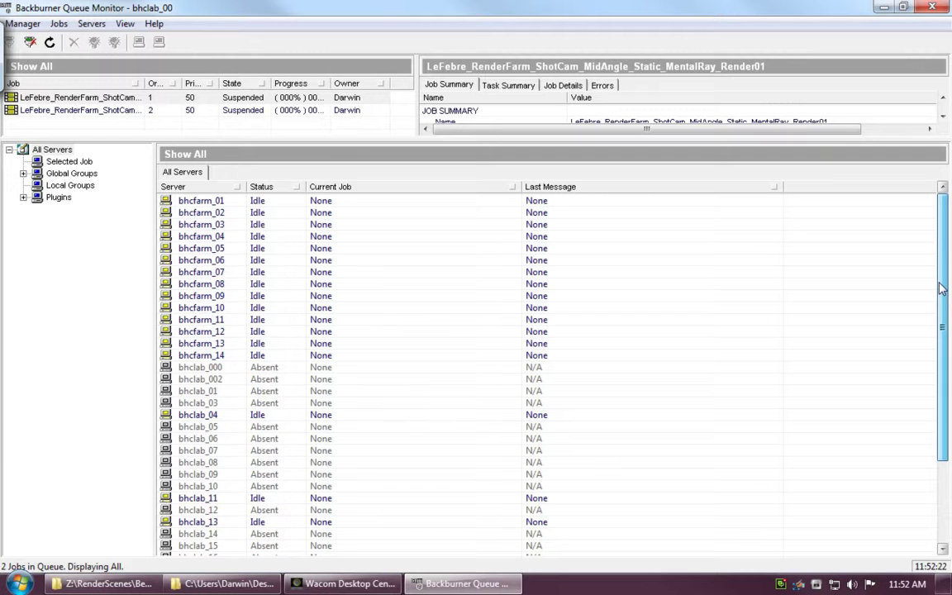
drag(352, 141, 350, 289)
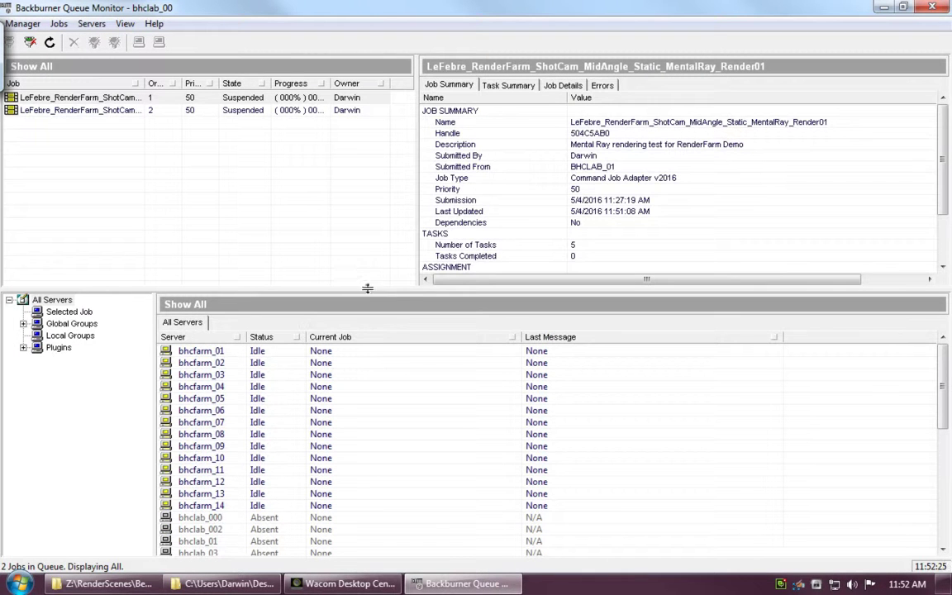
Activate the MentalRay job, then enlarge the server list and widen its Current Job column
click(90, 100)
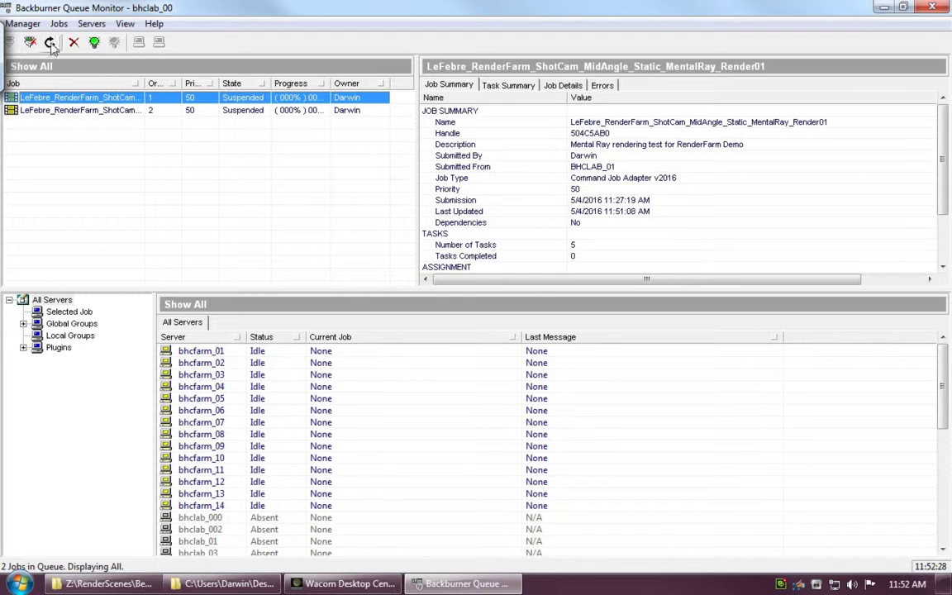
click(95, 43)
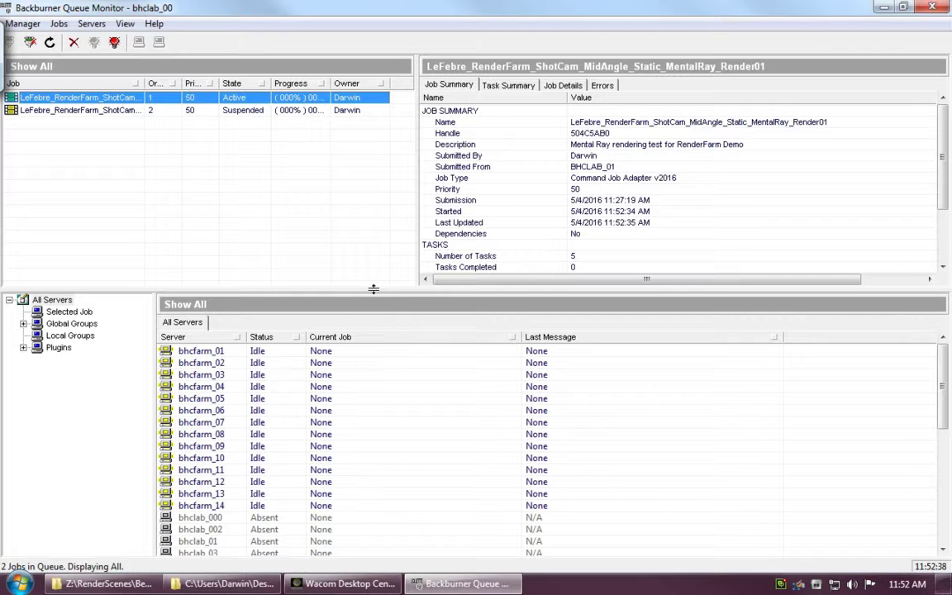
drag(374, 289, 374, 187)
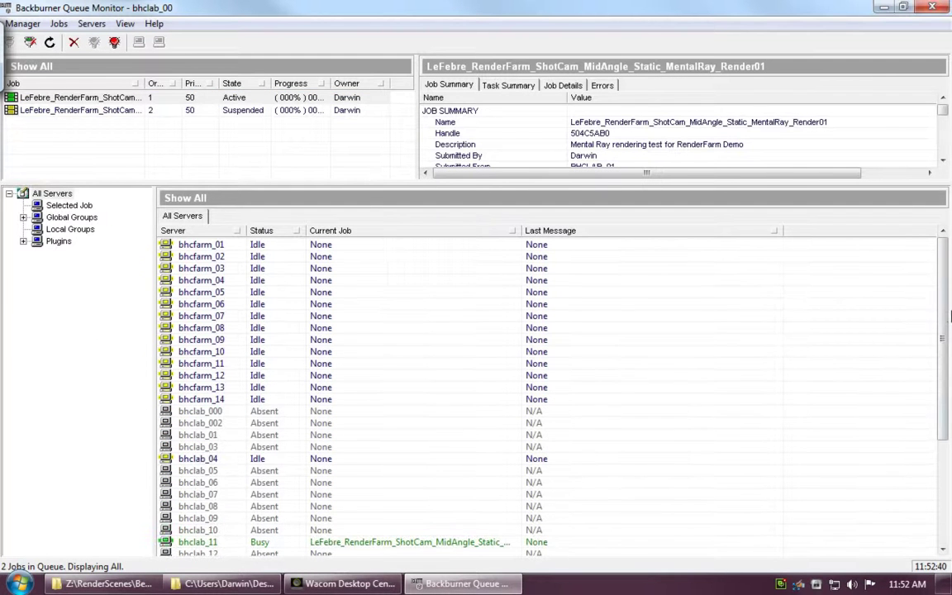
scroll(927, 476, down, 5)
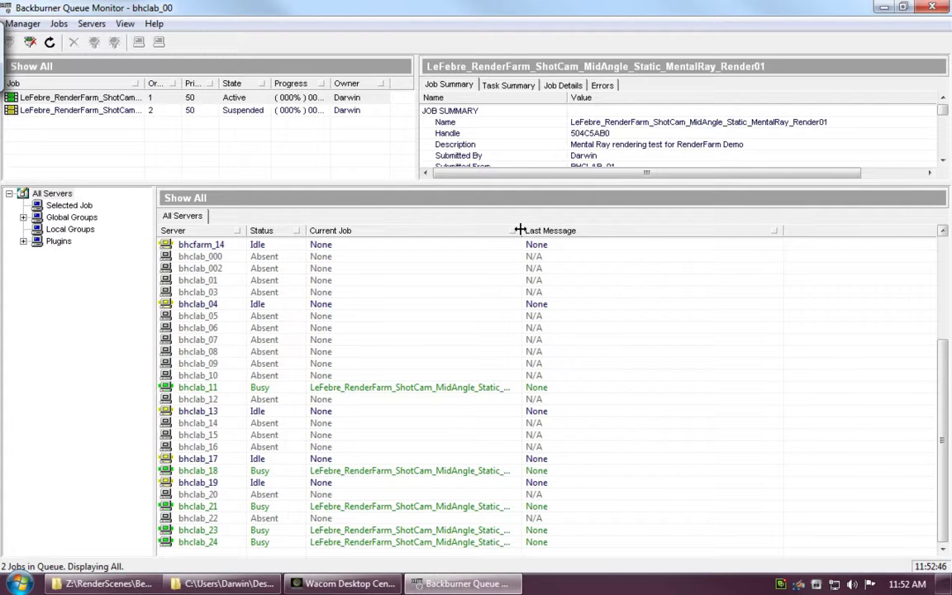
drag(520, 230, 585, 231)
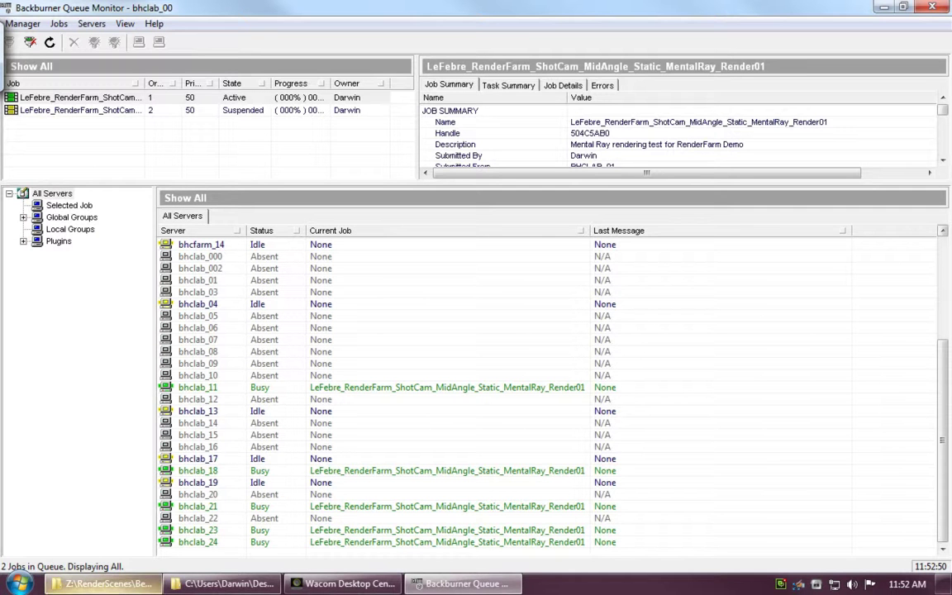
Check the five EXR frames in images/ShotCam_Static_MidAngle_Right01_MayaSoftware, then minimize Explorer
mouse_move(99, 583)
click(87, 463)
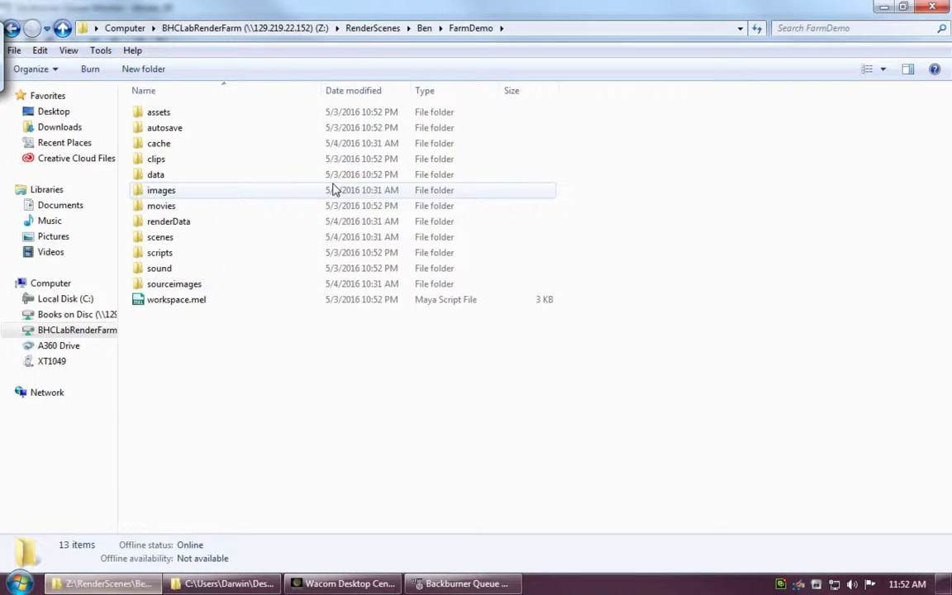
drag(362, 6, 459, 92)
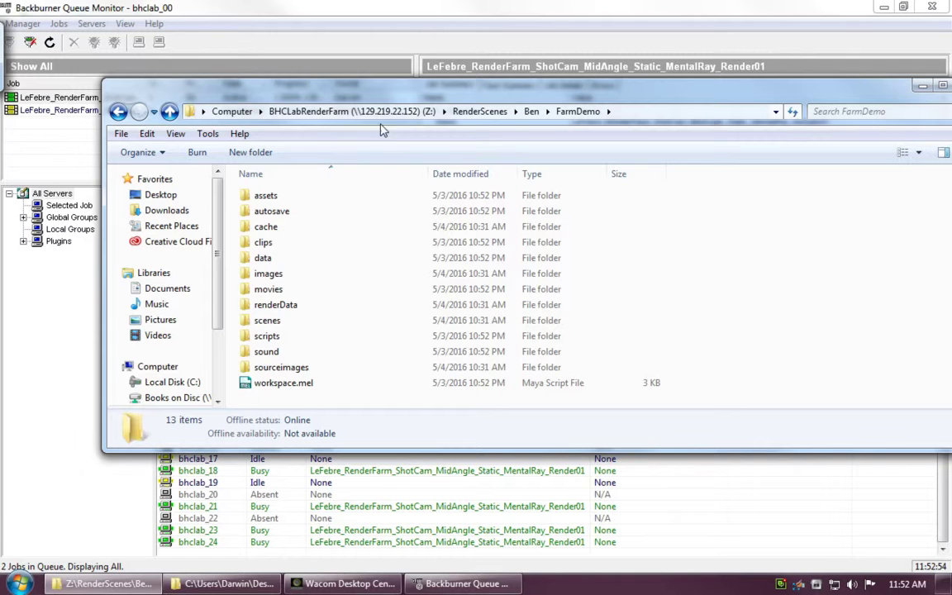
double_click(274, 276)
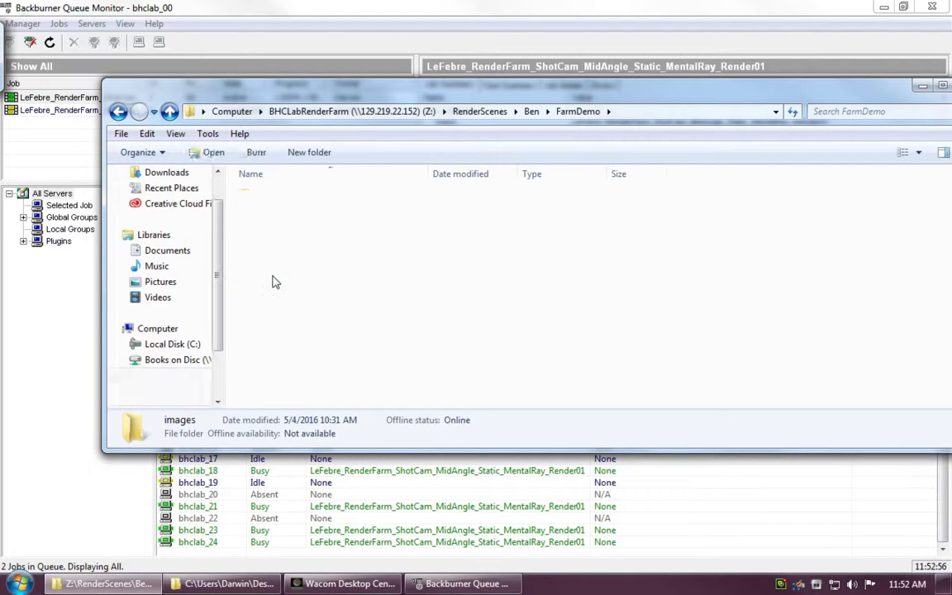
double_click(428, 172)
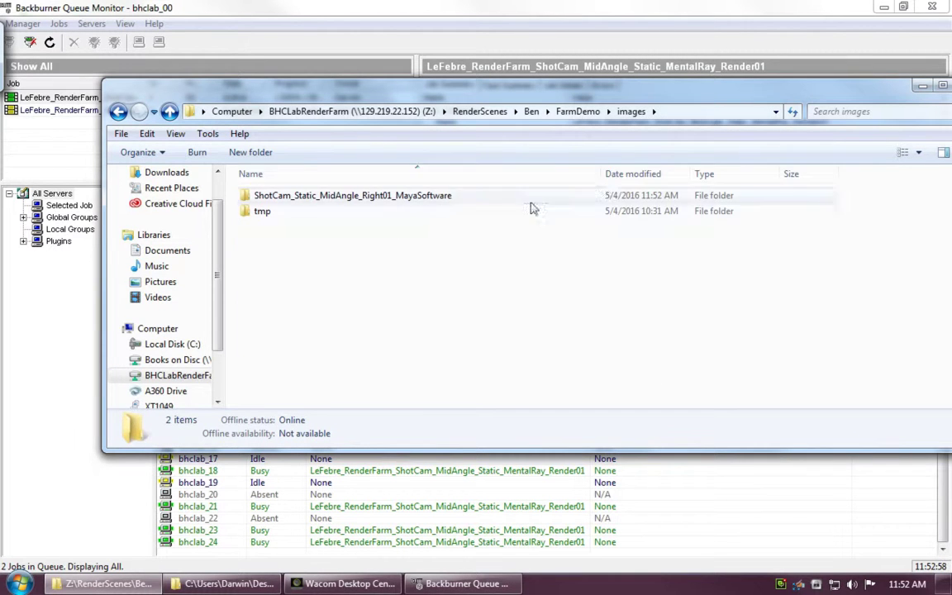
double_click(304, 195)
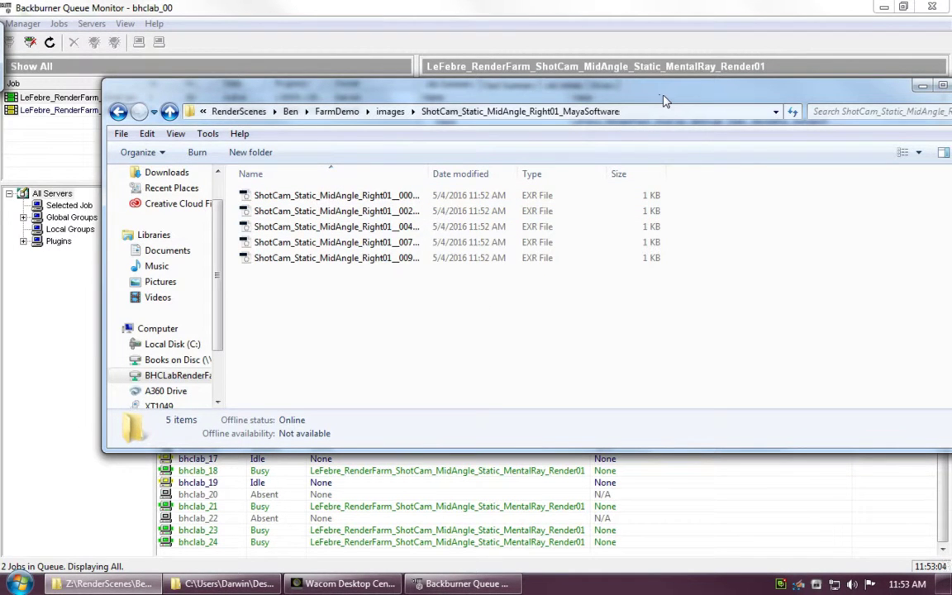
drag(663, 100, 562, 108)
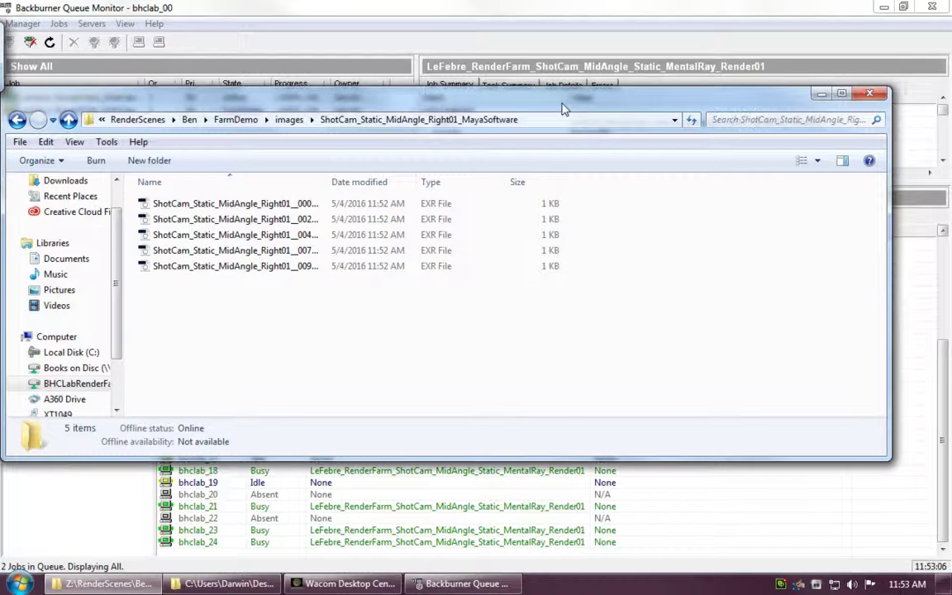
click(823, 96)
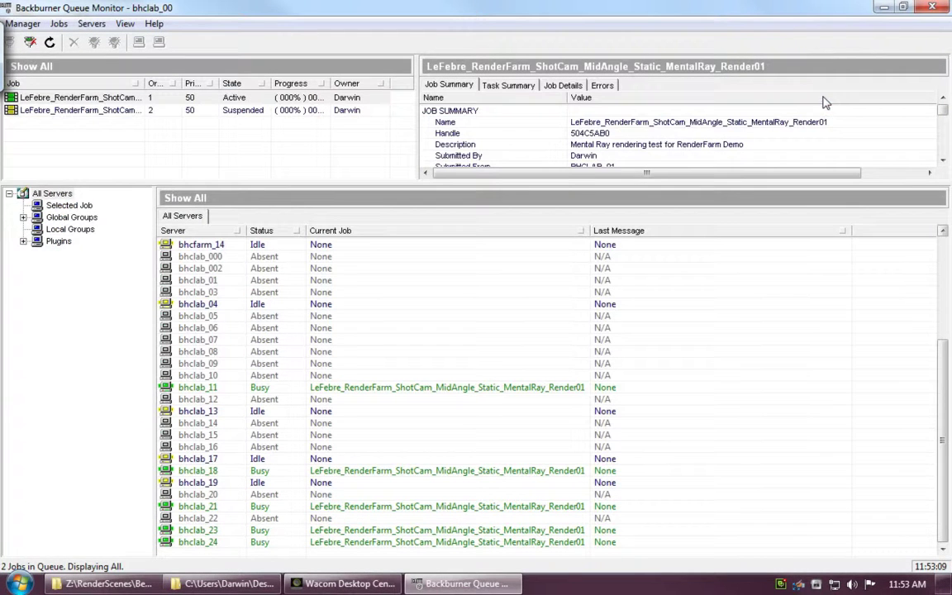
Activate the MayaSoftware job and bring up its rendered frames folder in Explorer
click(105, 113)
click(94, 43)
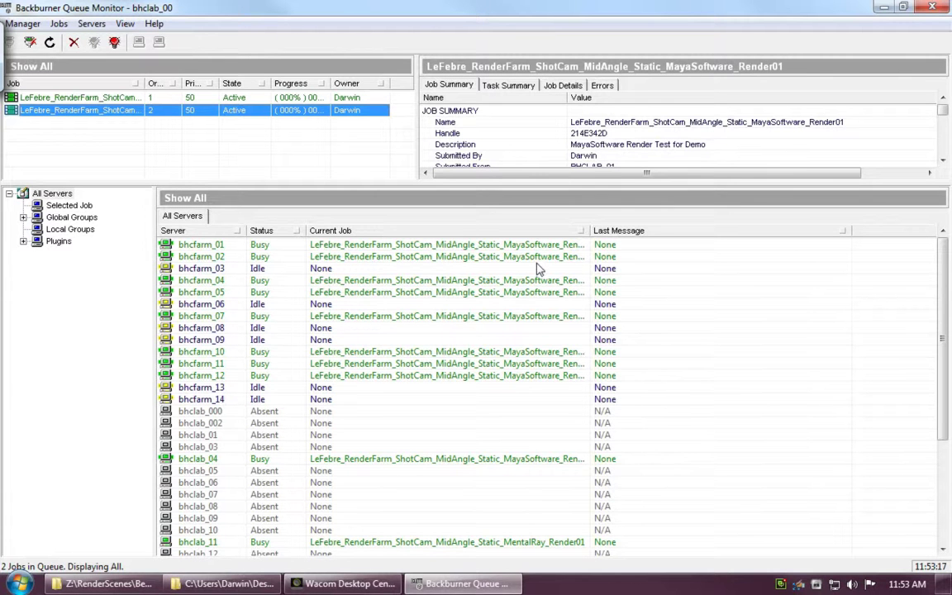
click(225, 585)
click(199, 526)
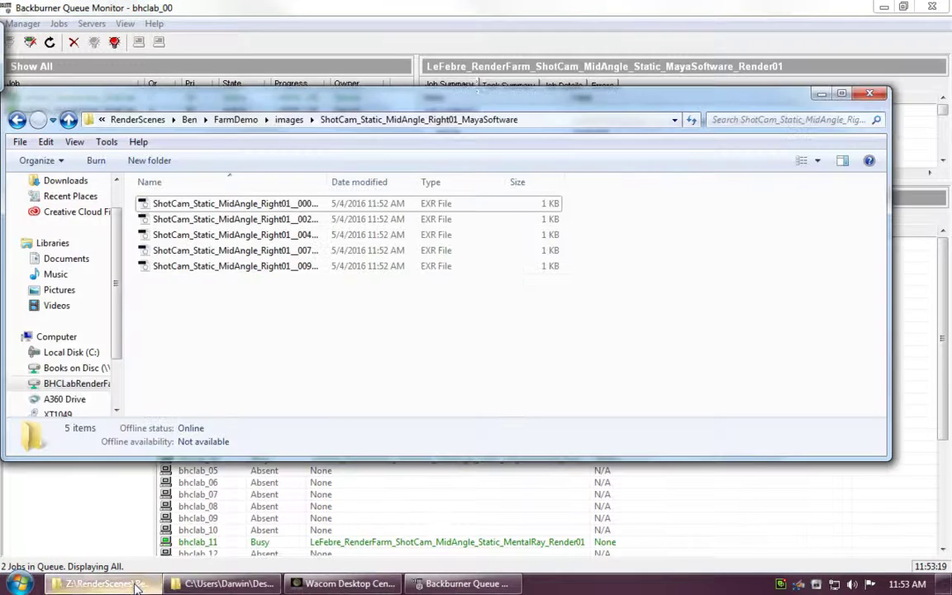
Go up to the images folder, return to the queue, and enlarge the Job Summary panel
click(289, 120)
click(99, 584)
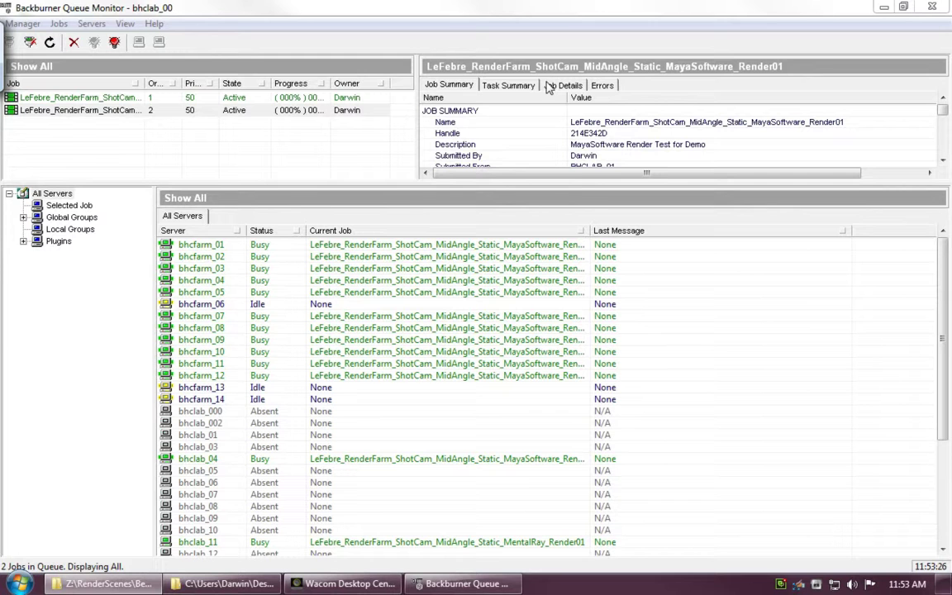
drag(583, 182, 571, 309)
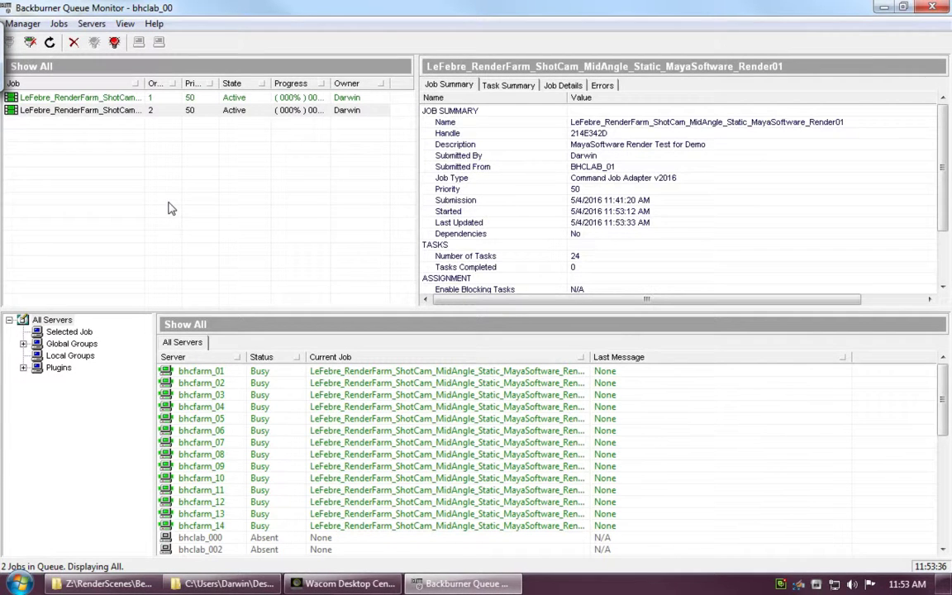
key(ctrl+p)
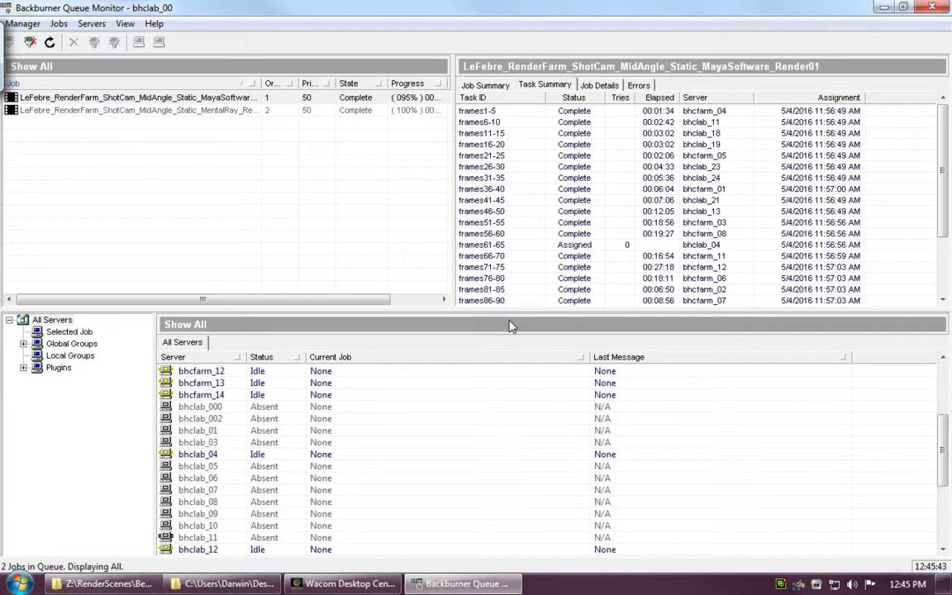
Refresh the queue and review the MayaSoftware job's frame tasks
ctrl+click(312, 97)
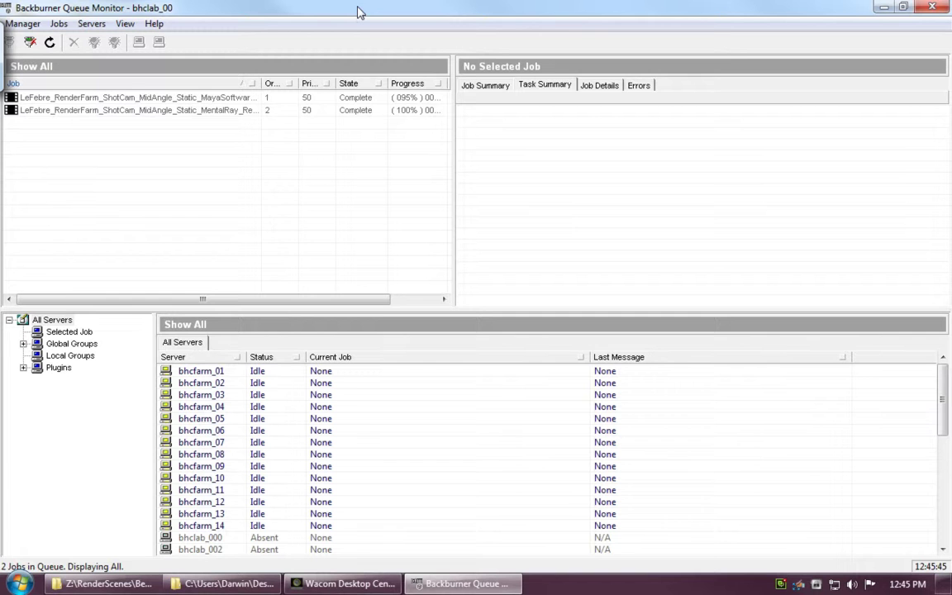
click(49, 42)
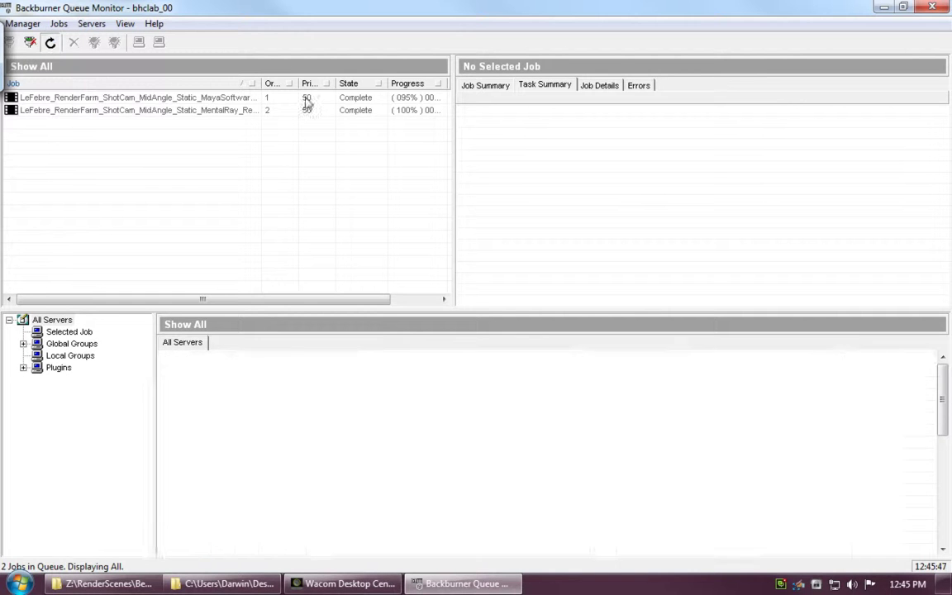
click(169, 97)
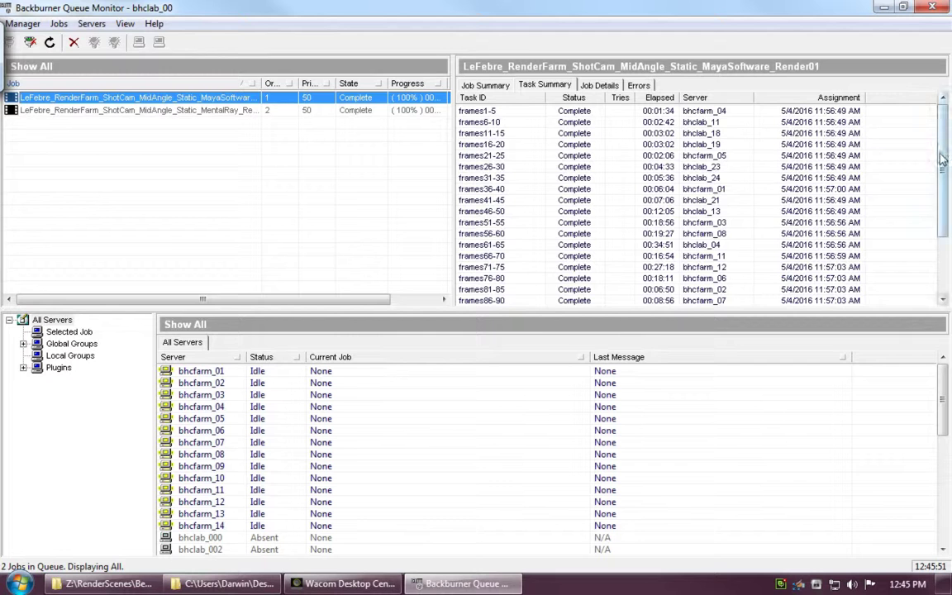
drag(943, 165, 946, 104)
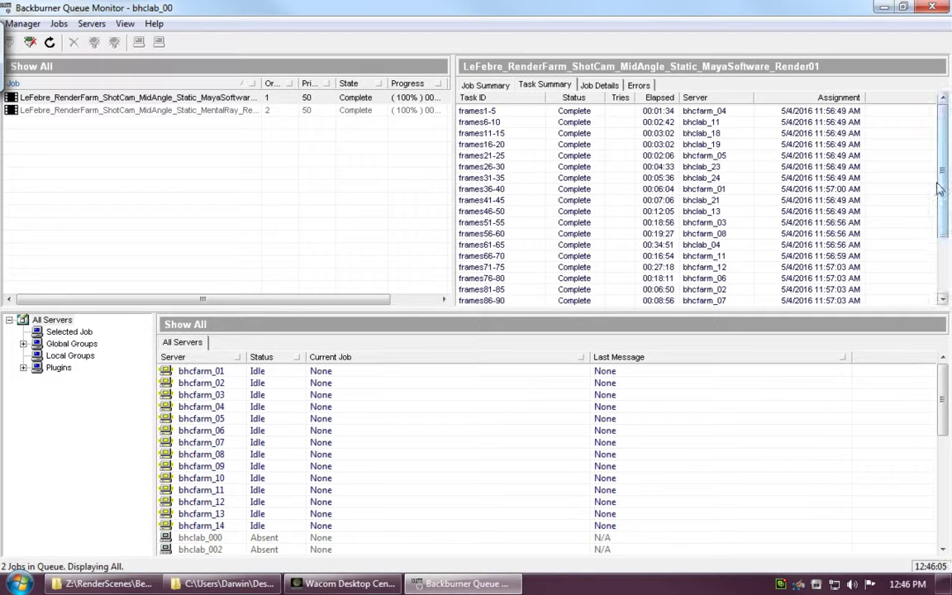
scroll(938, 216, down, 1)
scroll(948, 235, down, 2)
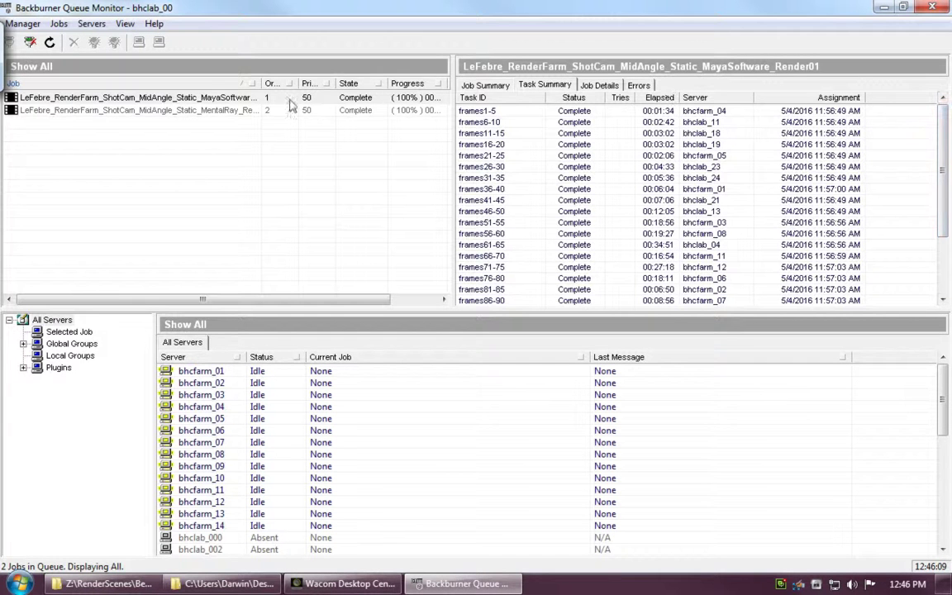
Review the MentalRay job's Task Summary, then bring back the rendered-frames Explorer window
click(170, 111)
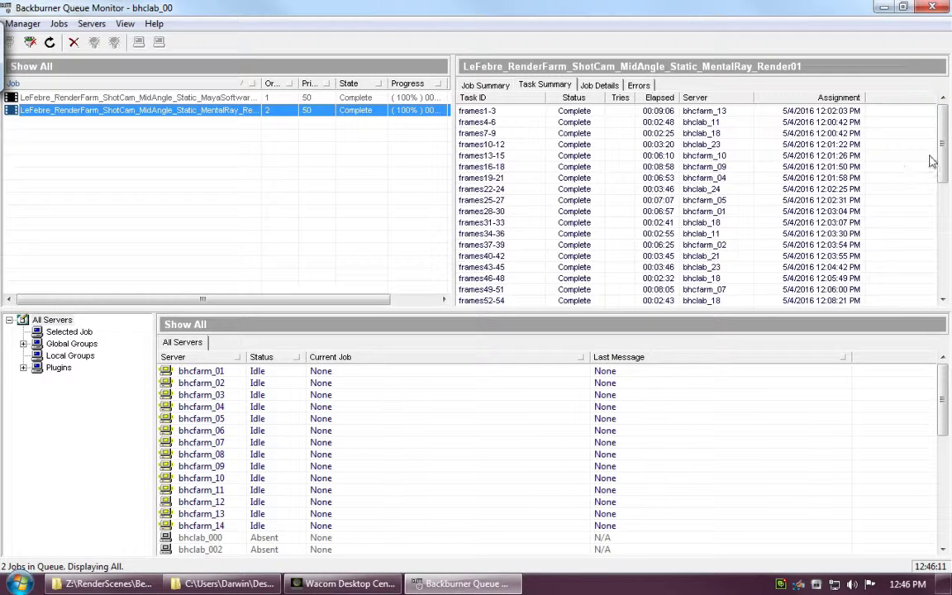
click(946, 258)
scroll(946, 257, down, 2)
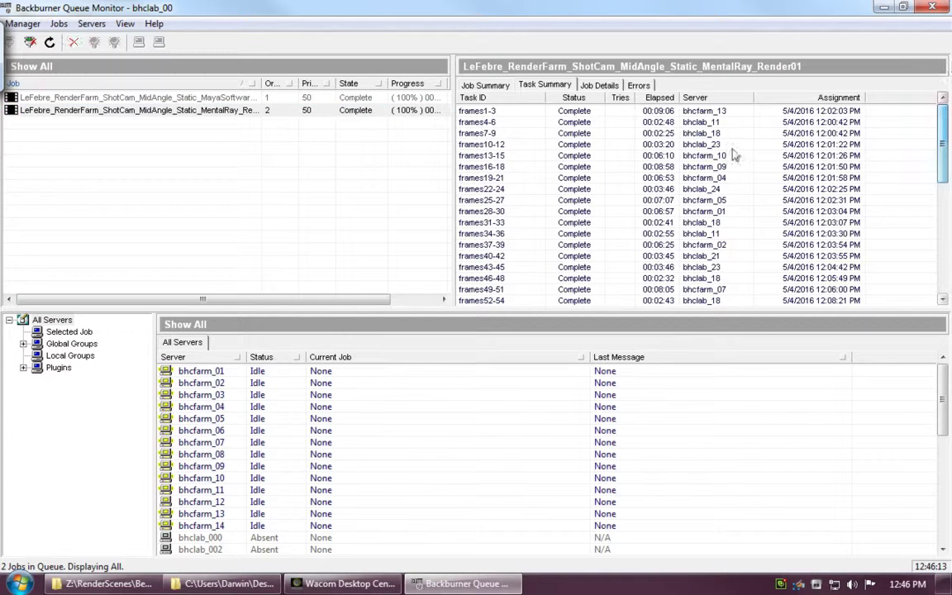
click(191, 113)
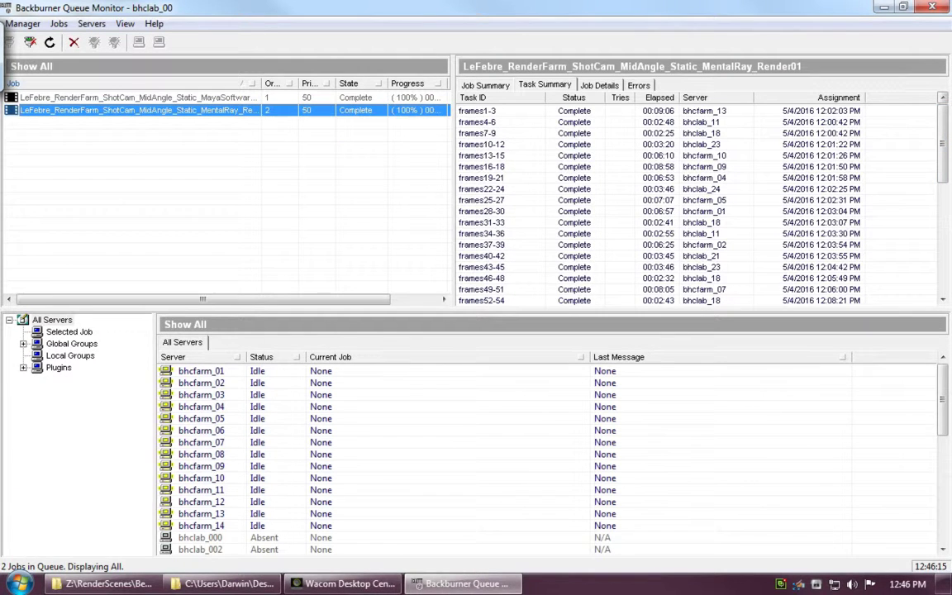
click(99, 583)
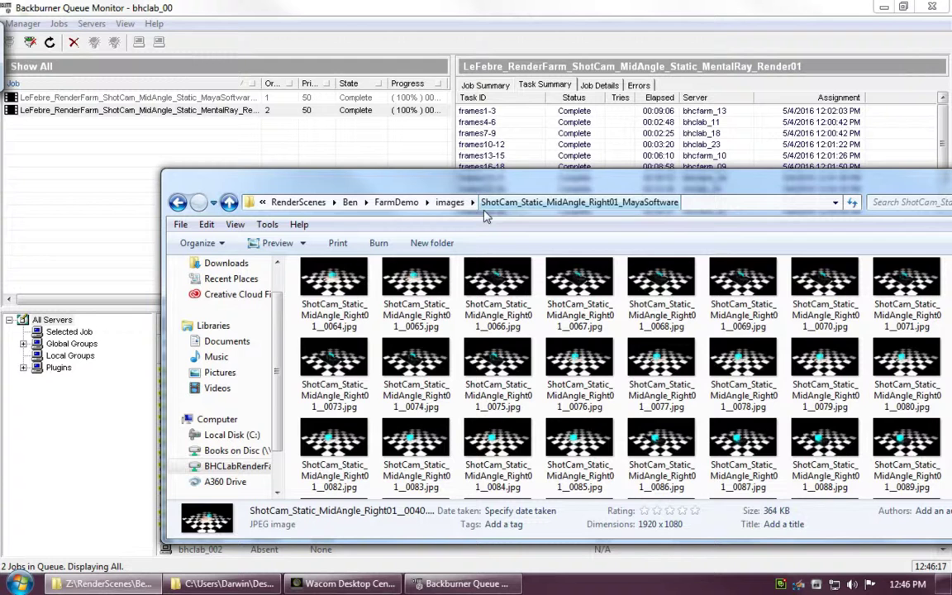
Open the MentalRay folder under images to check its 120 EXR frames
click(444, 203)
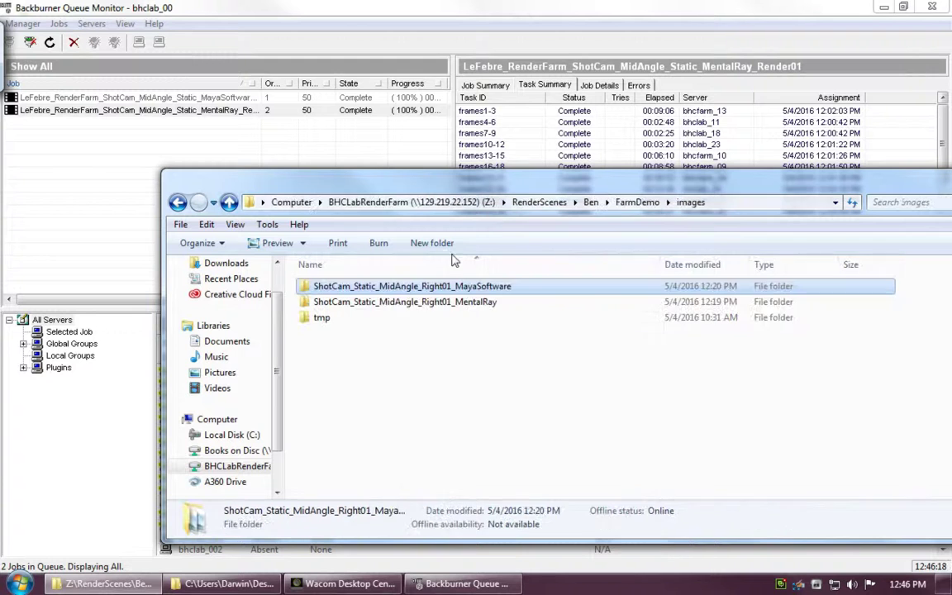
double_click(427, 303)
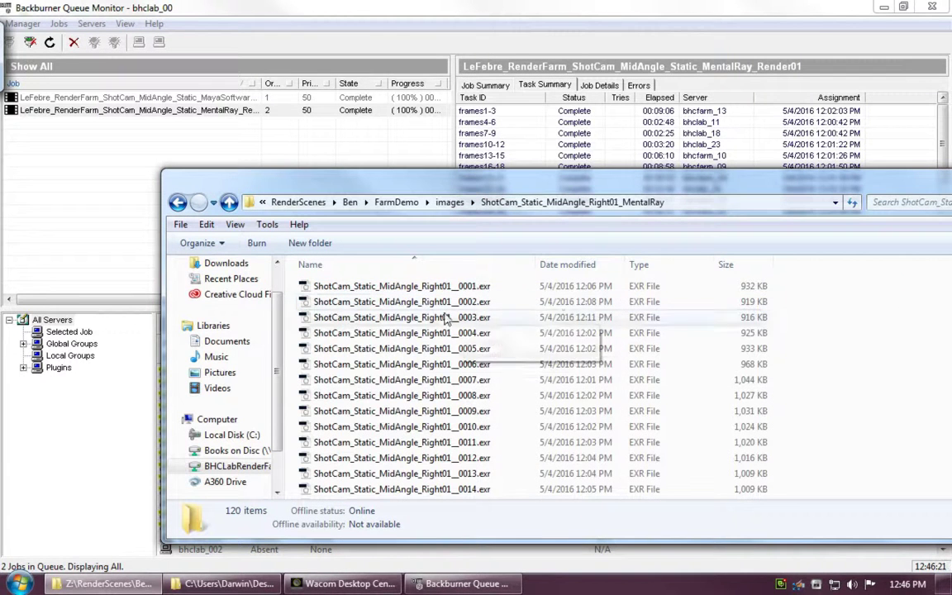
drag(835, 192, 707, 165)
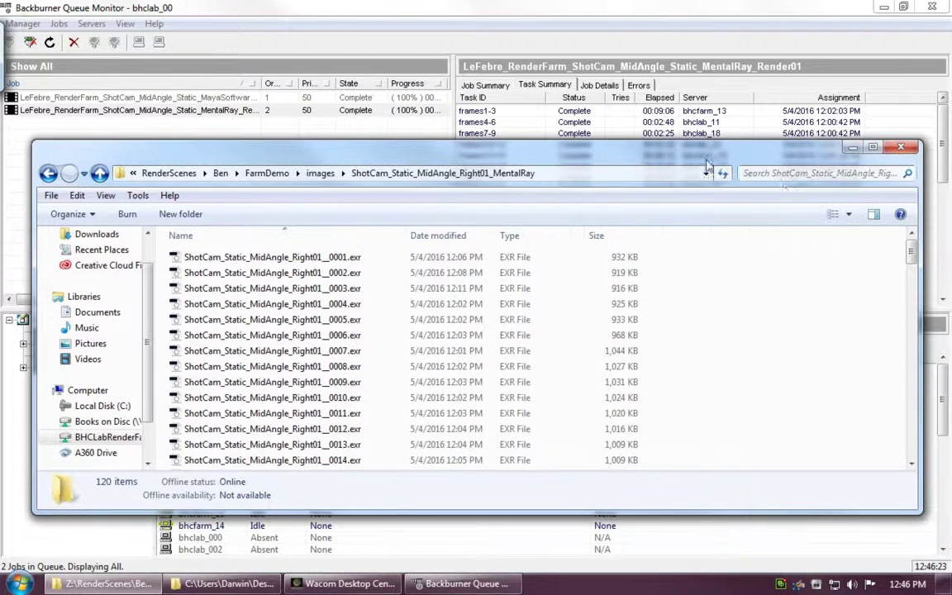
drag(911, 256, 728, 271)
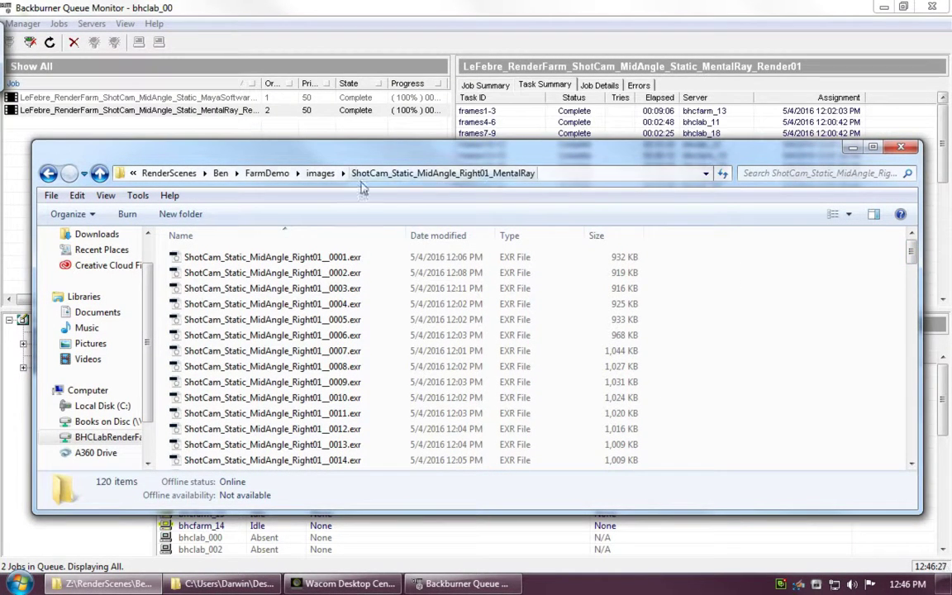
Open the MayaSoftware folder's JPG frames and view frame 0014 in Photo Viewer
click(322, 174)
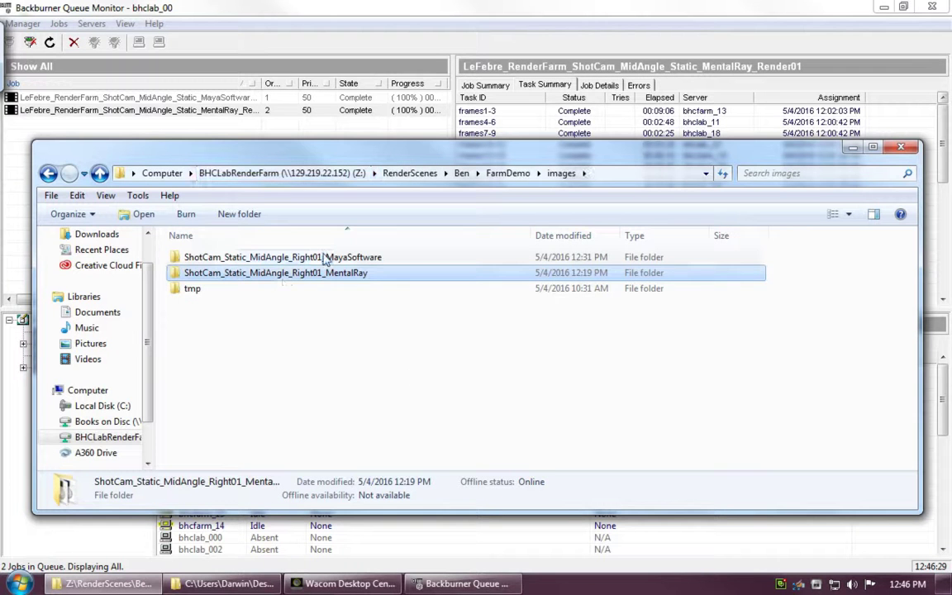
double_click(324, 258)
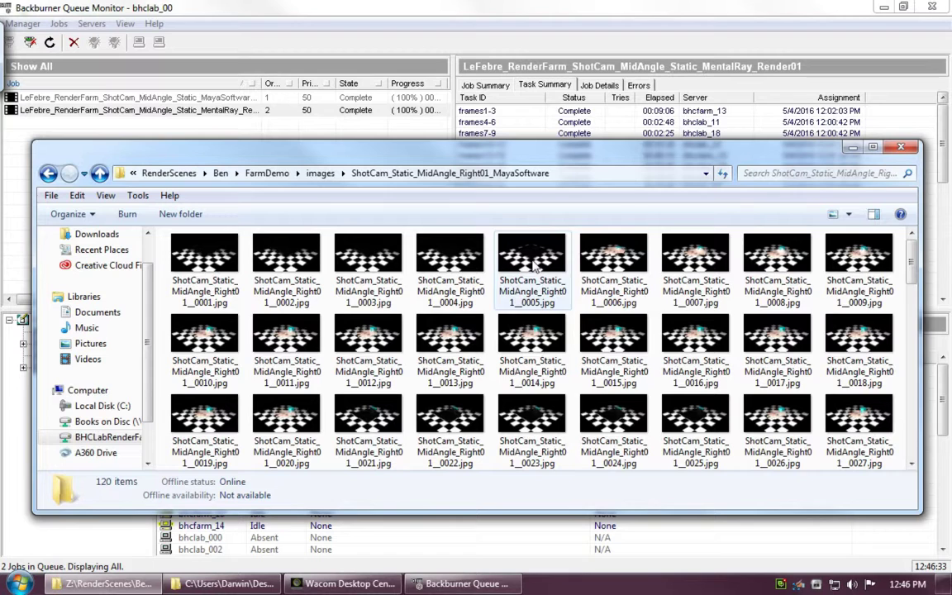
mouse_move(911, 248)
mouse_down()
mouse_move(912, 451)
mouse_move(906, 264)
mouse_up()
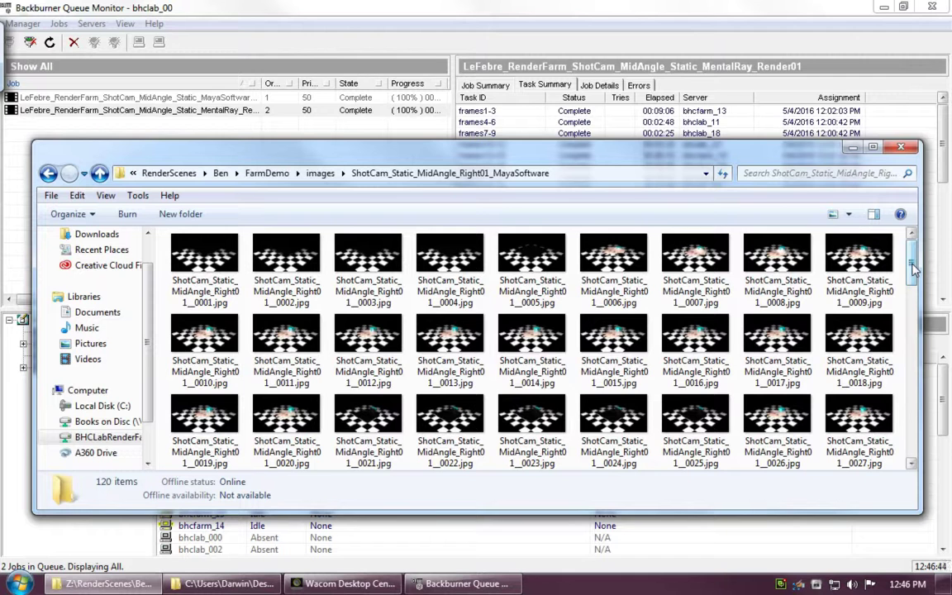
click(368, 420)
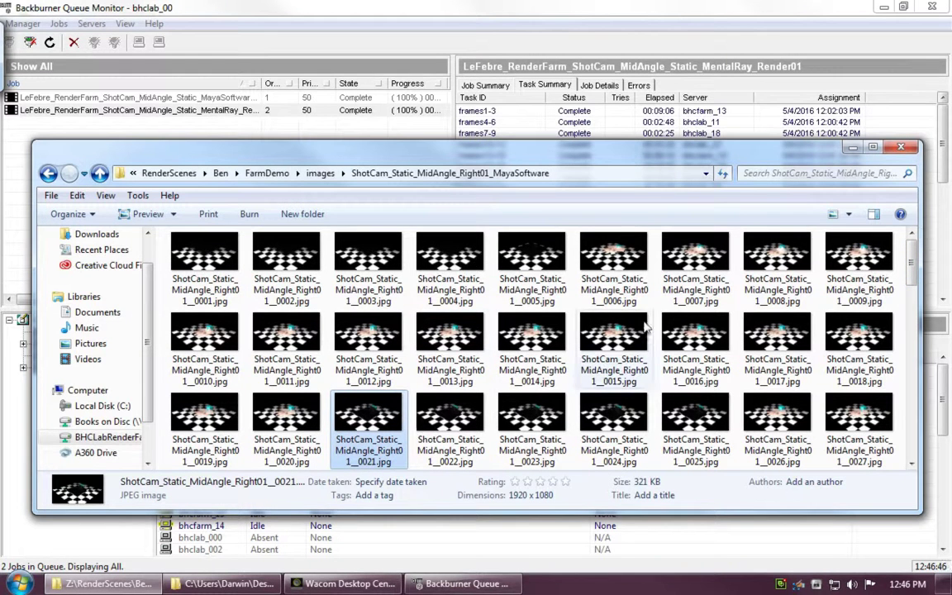
click(552, 332)
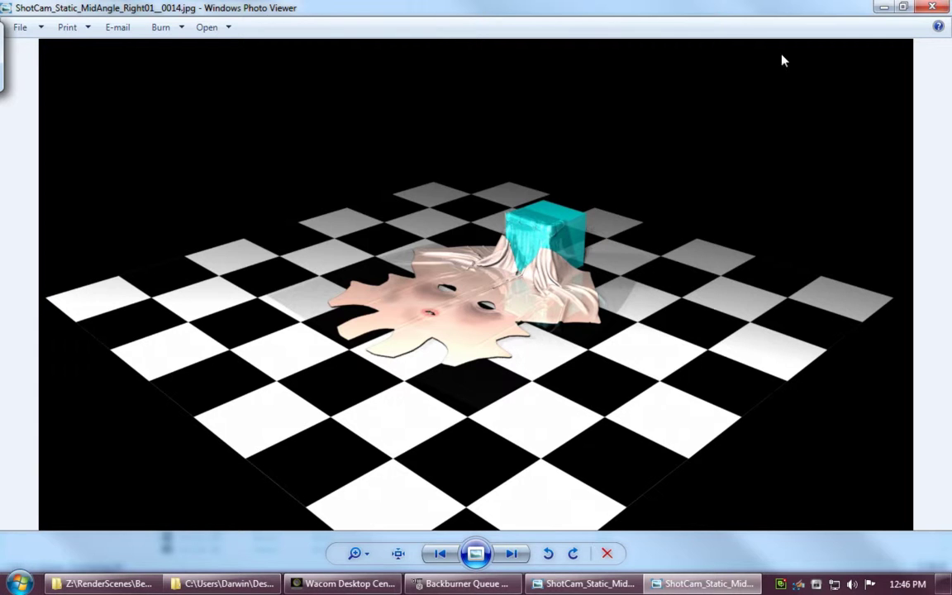
Close the frame 0014 preview, return Explorer to images, and go back to Backburner Queue Monitor
click(931, 7)
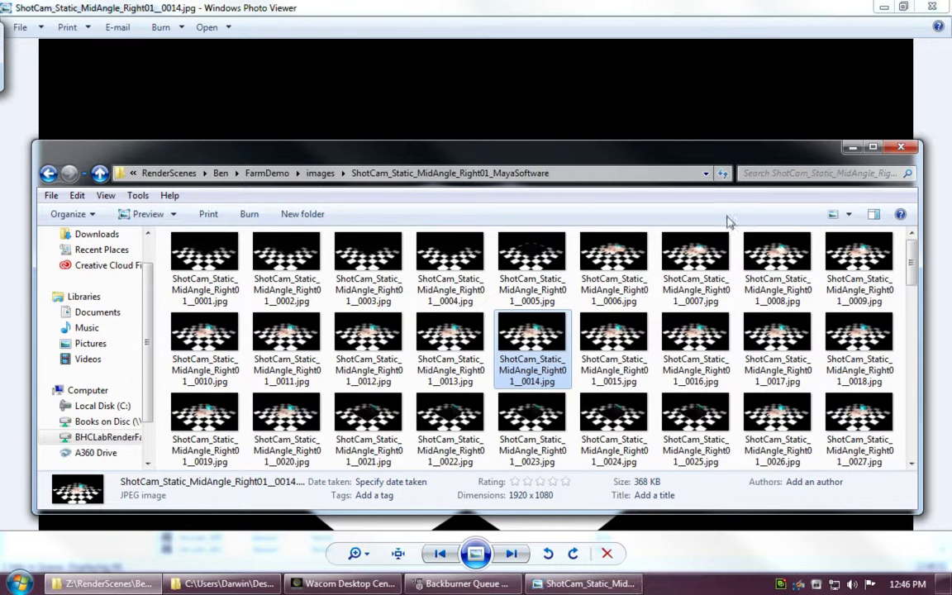
click(322, 175)
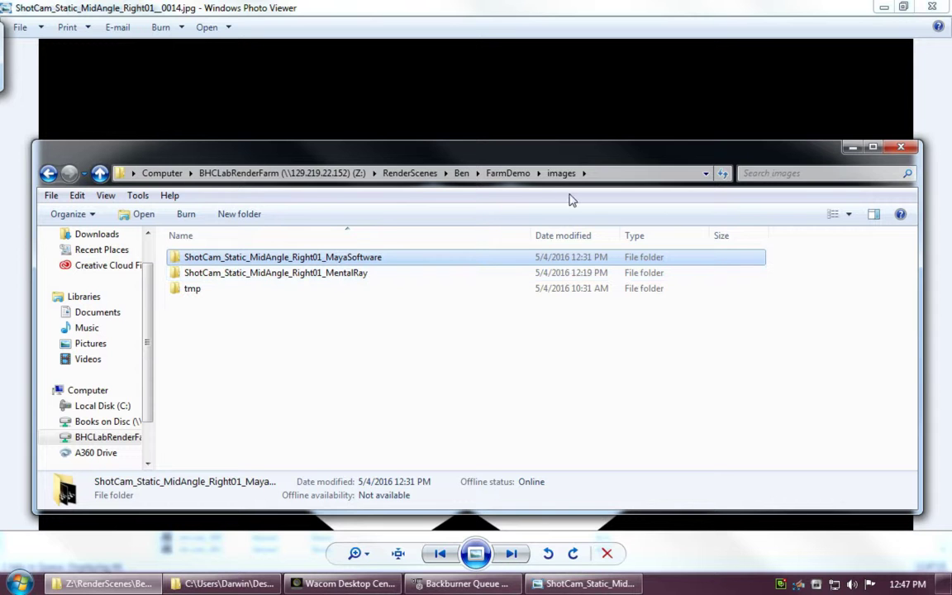
click(463, 583)
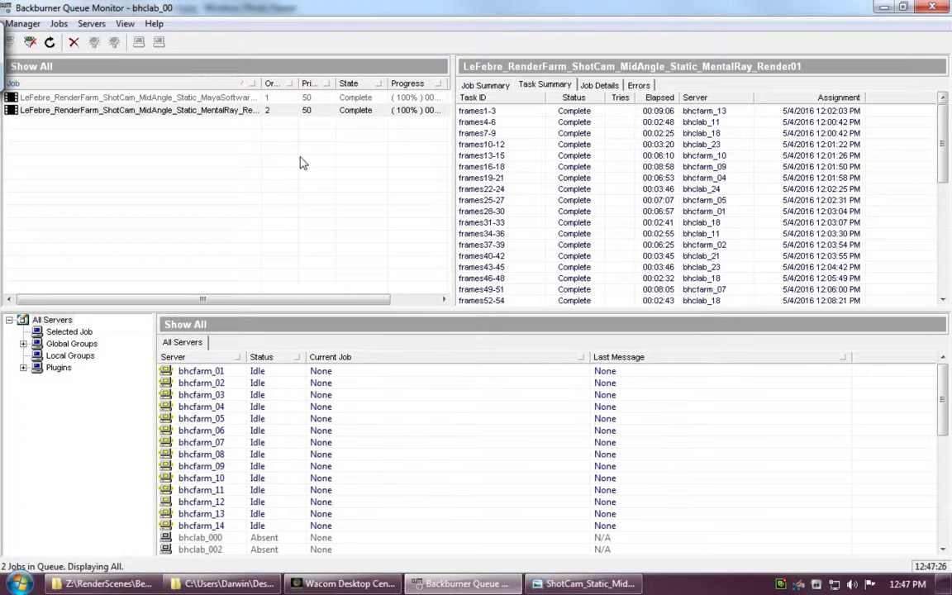
Select both the MayaSoftware and MentalRay jobs and archive them, confirming with Yes
click(190, 98)
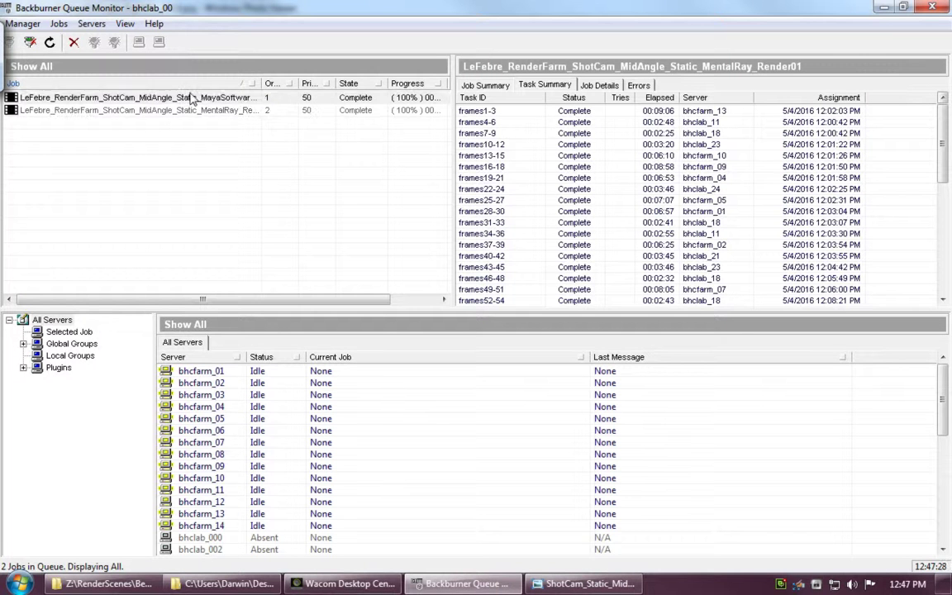
shift+click(188, 111)
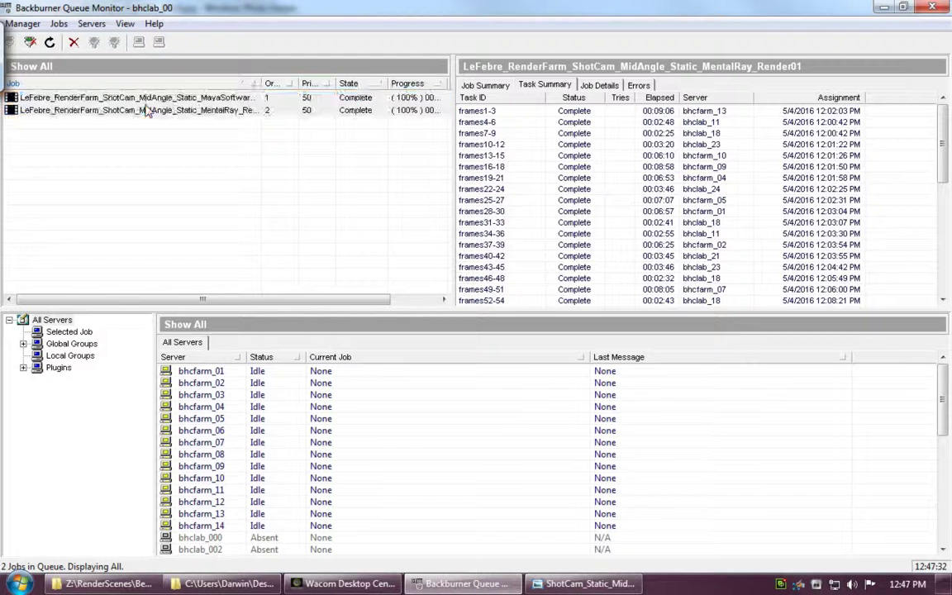
right_click(146, 110)
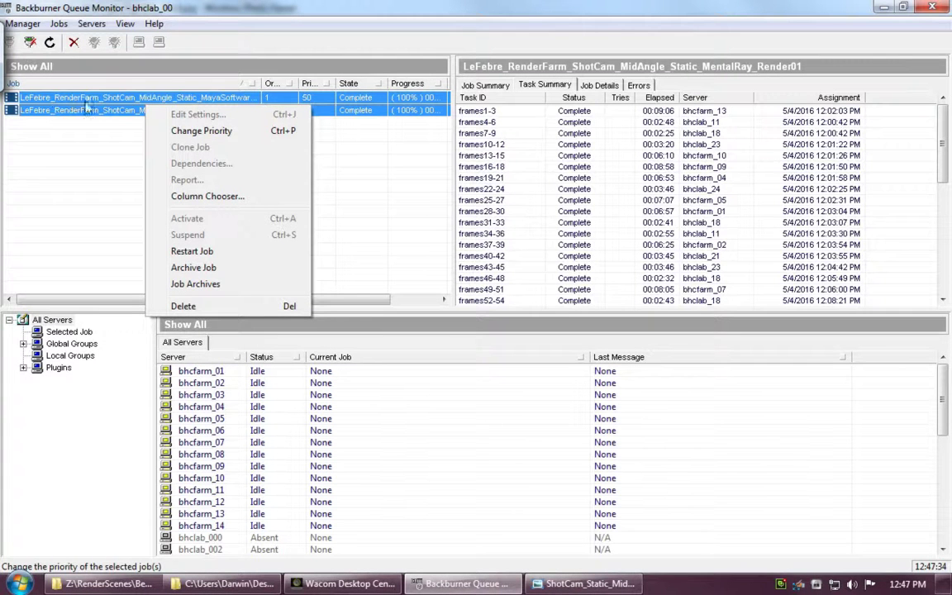
click(190, 268)
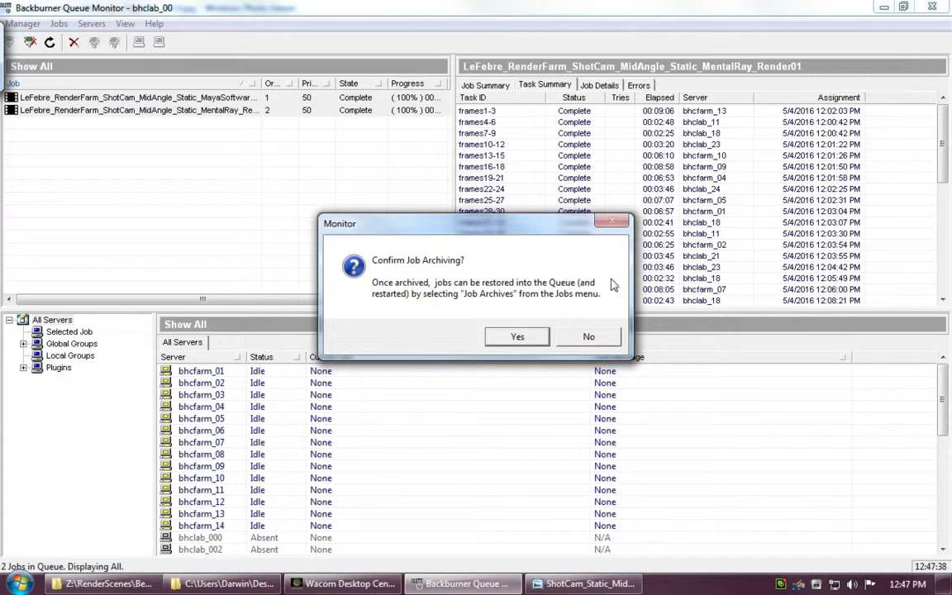
click(512, 338)
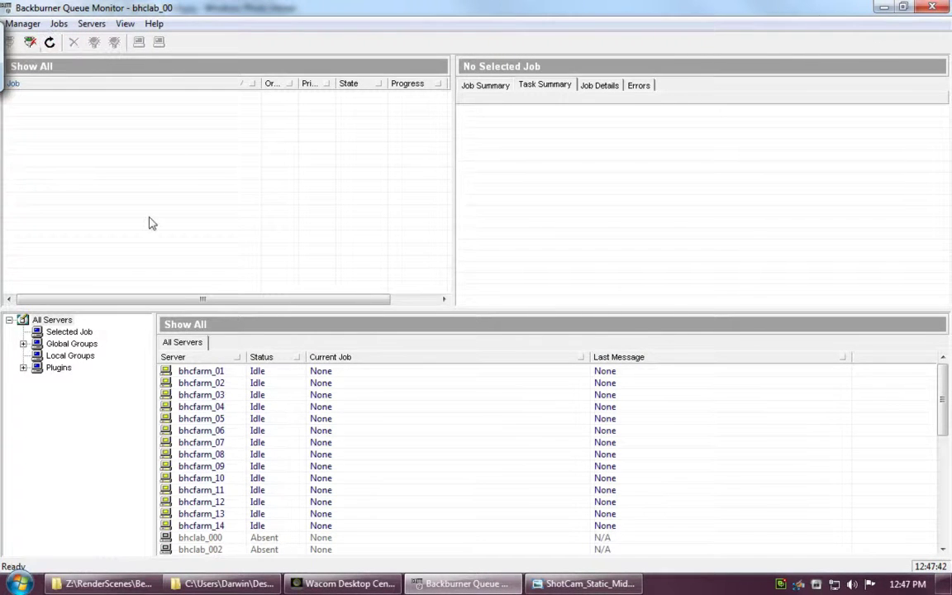
click(59, 26)
click(50, 210)
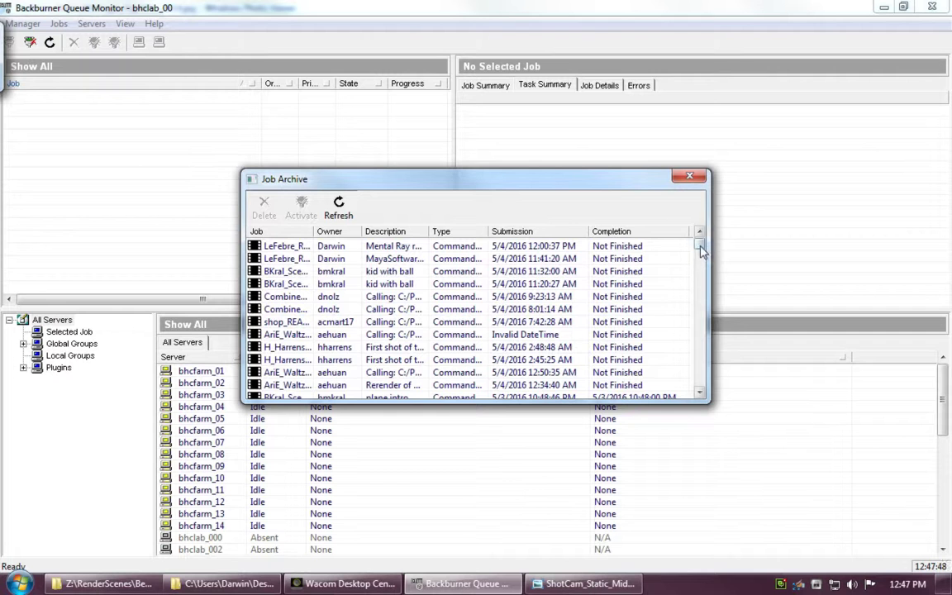
mouse_move(701, 248)
mouse_down()
mouse_move(701, 364)
mouse_move(701, 245)
mouse_up()
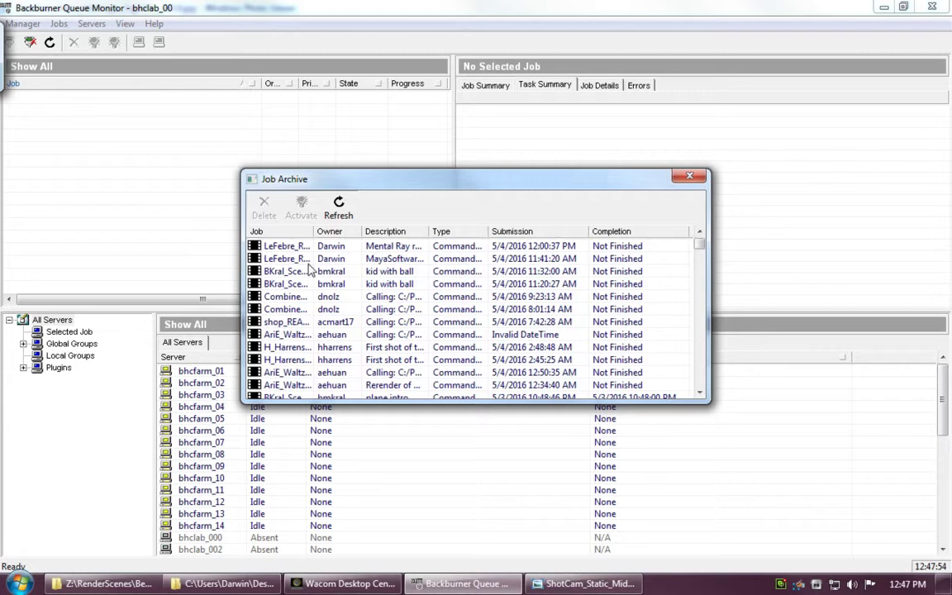
click(271, 246)
click(293, 259)
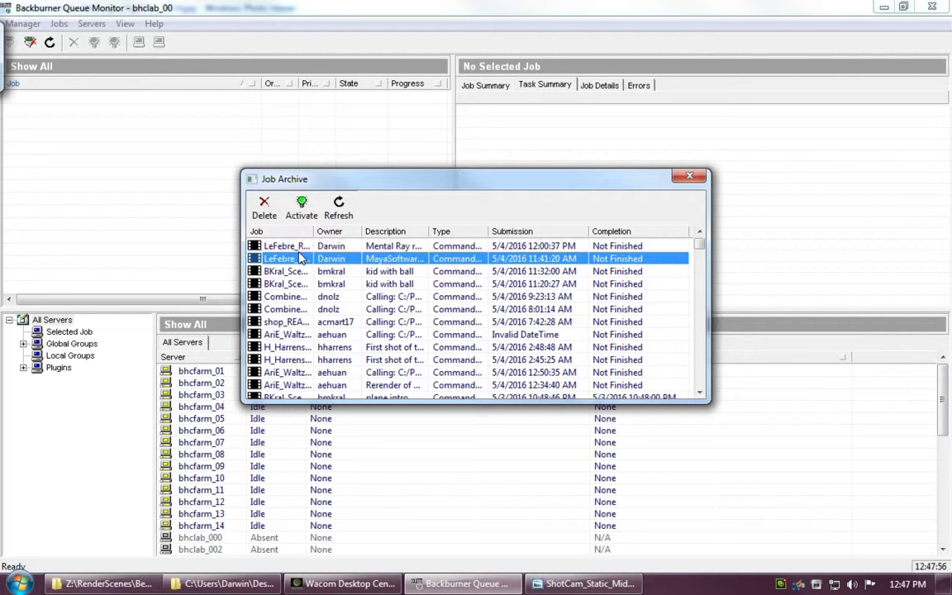
click(271, 245)
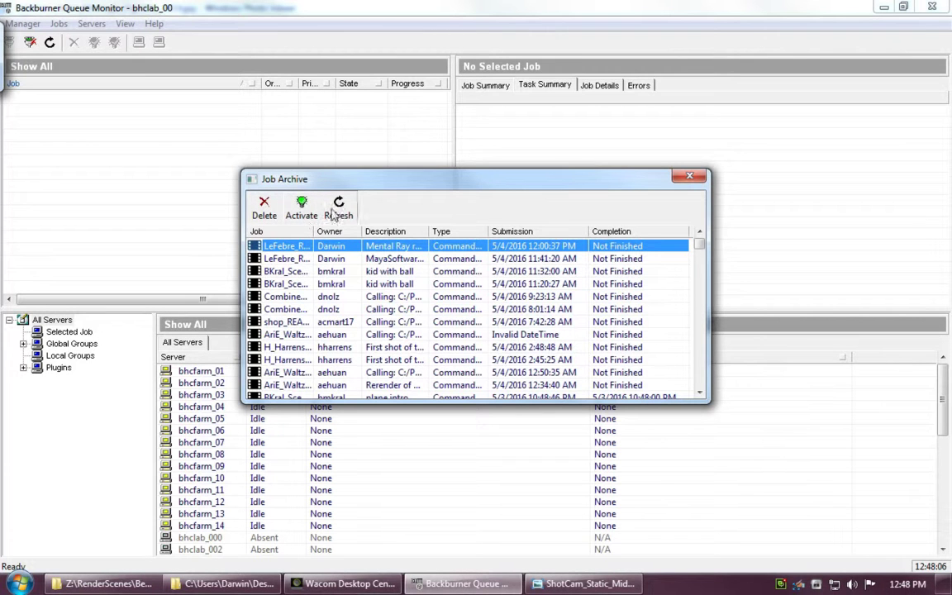
click(690, 180)
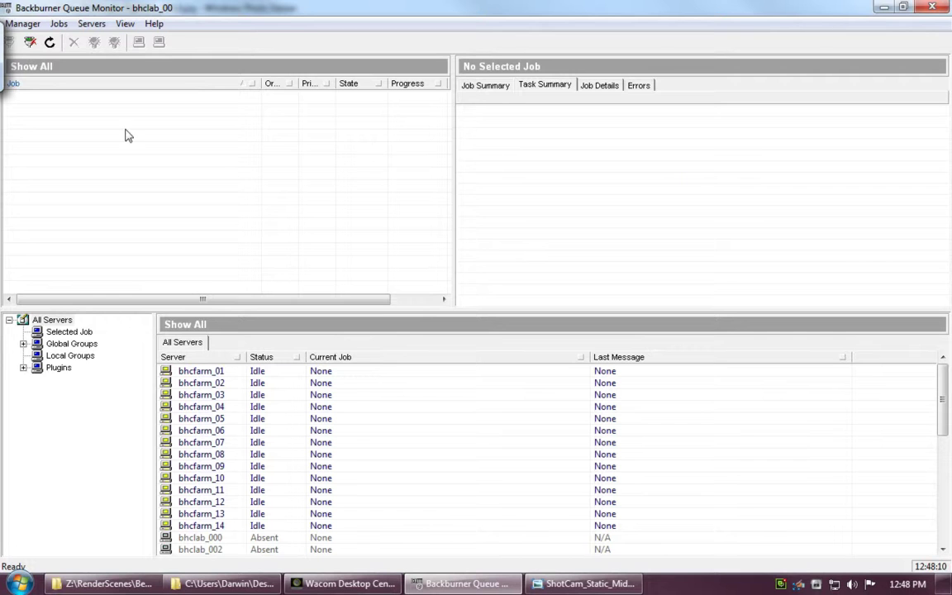
click(51, 25)
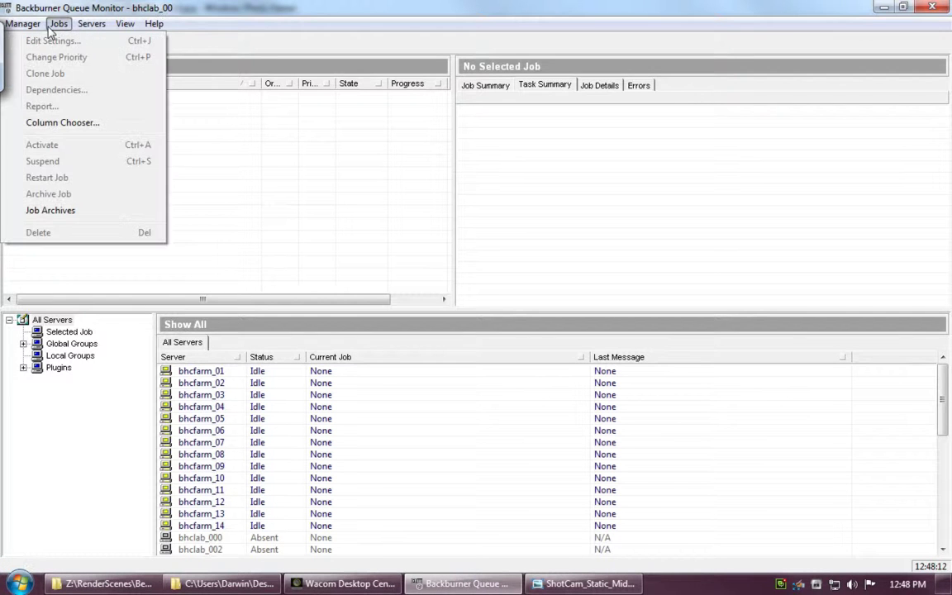
mouse_move(95, 28)
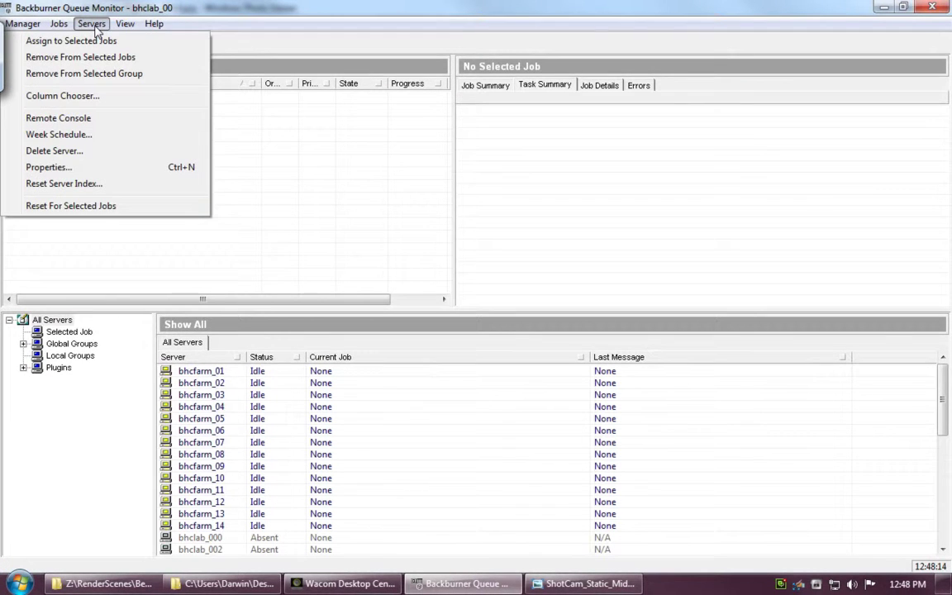